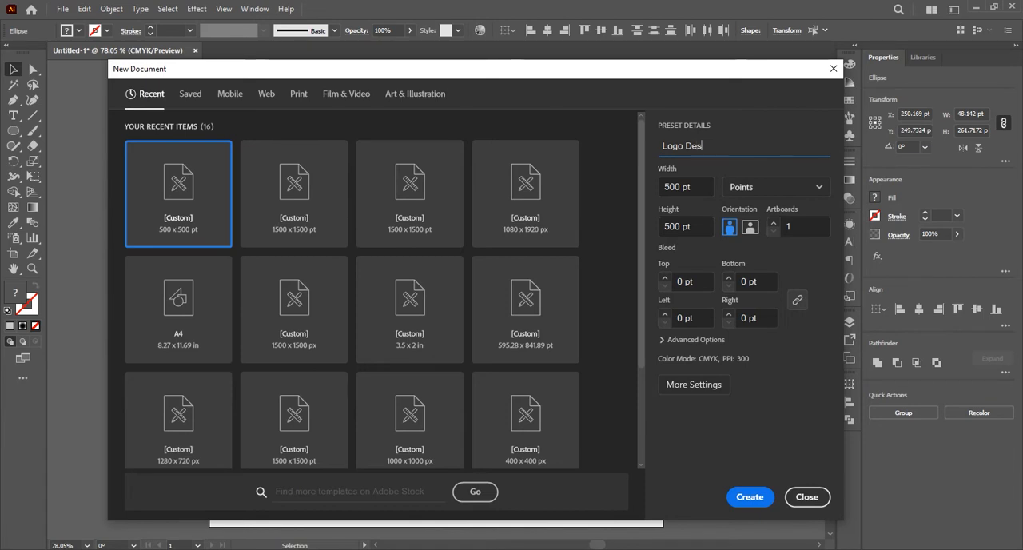
# Name the new 500 x 500 pt document Logo Designs and create it
pyautogui.write('gns')
pyautogui.press('BackSpace')
pyautogui.press('BackSpace')
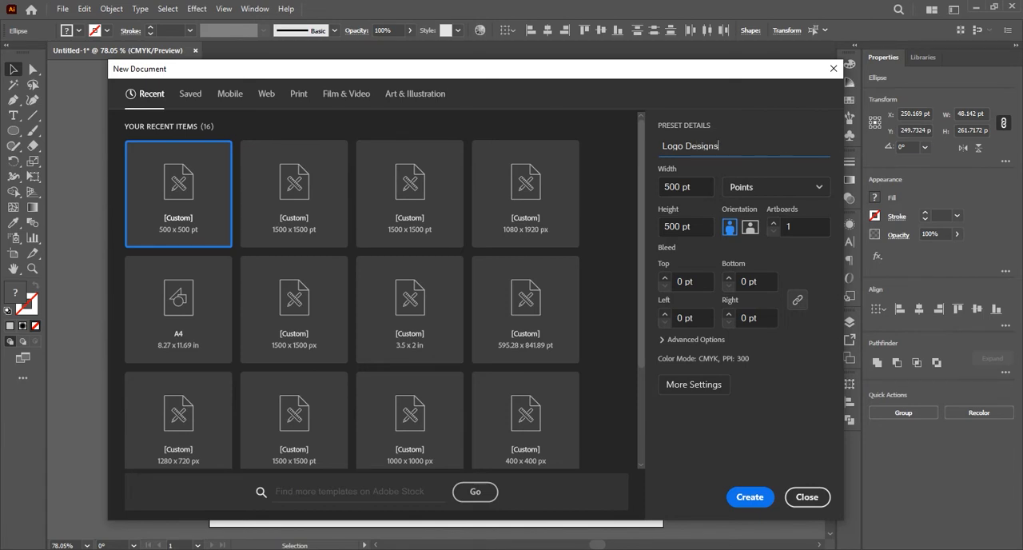
pyautogui.click(749, 496)
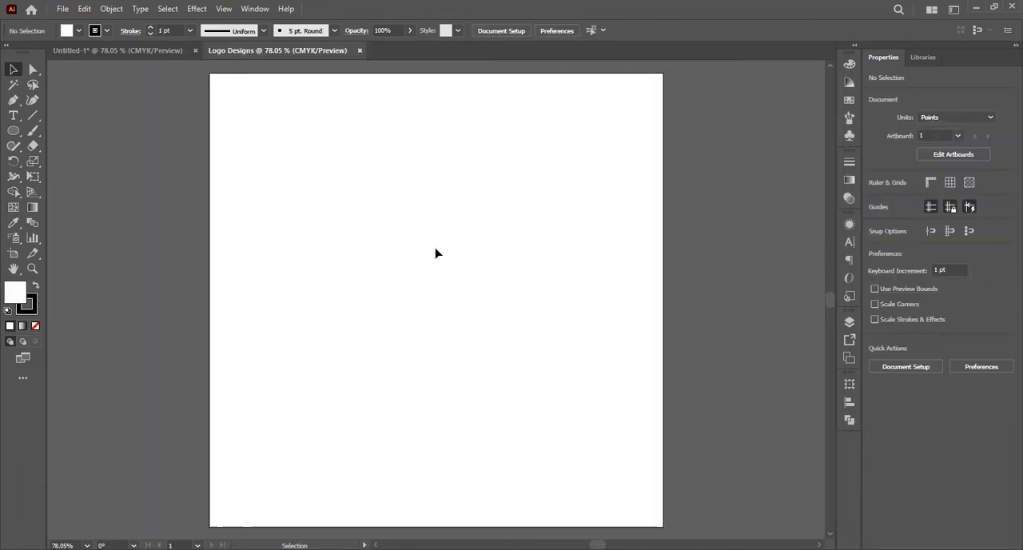
# Paste the five gradient sample circles and place them beside the artboard, outside its left edge
pyautogui.hotkey('ctrl', 'v')
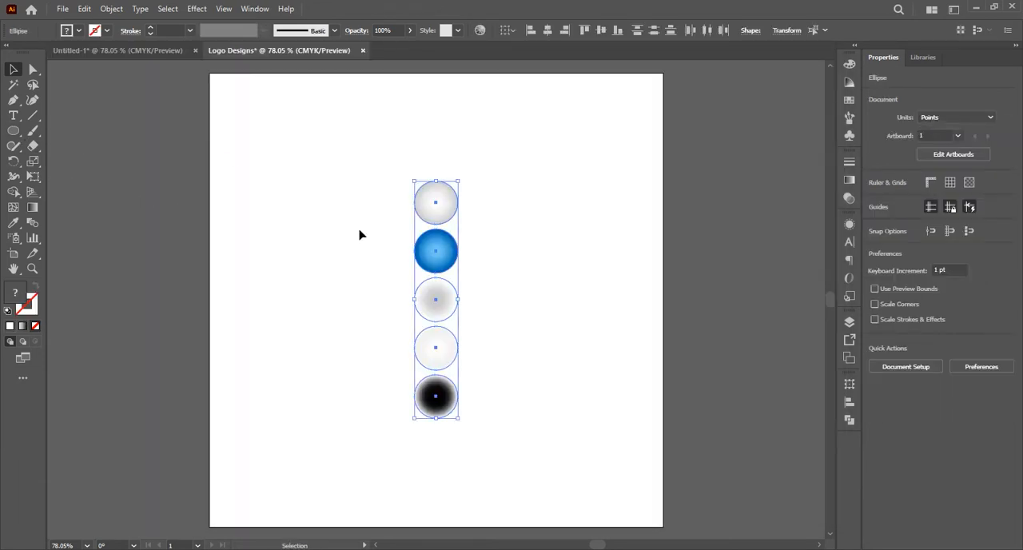
pyautogui.moveTo(434, 251); pyautogui.dragTo(174, 185)
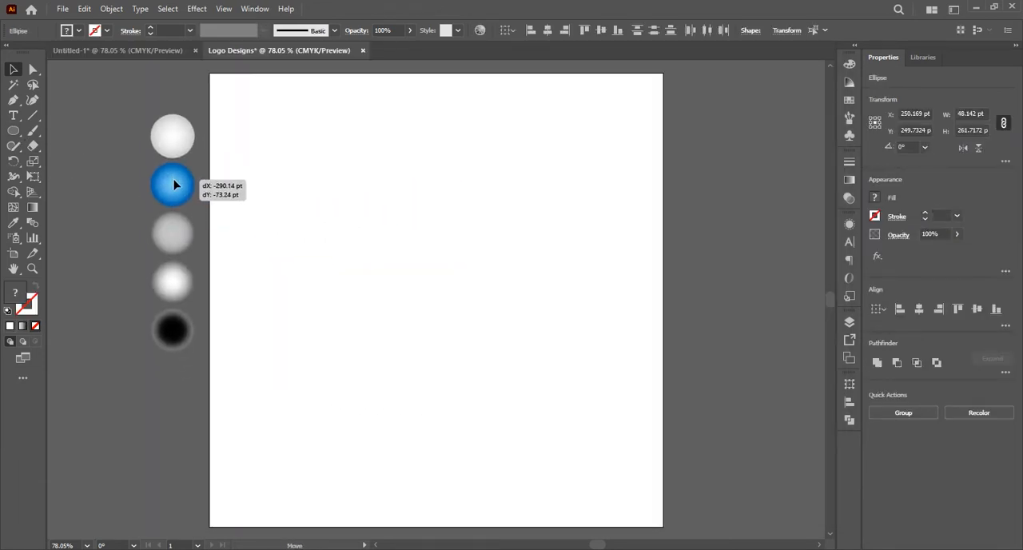
pyautogui.click(281, 263)
# Draw a white circle with the Ellipse tool, centred on the artboard and scaled to about 271 pt wide
pyautogui.click(12, 132)
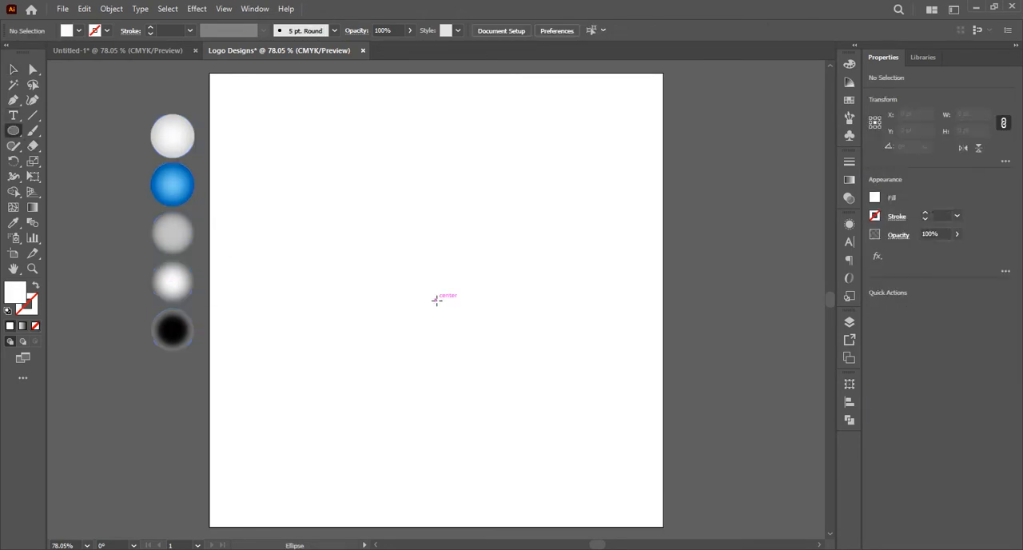
pyautogui.moveTo(435, 300); pyautogui.dragTo(539, 418)
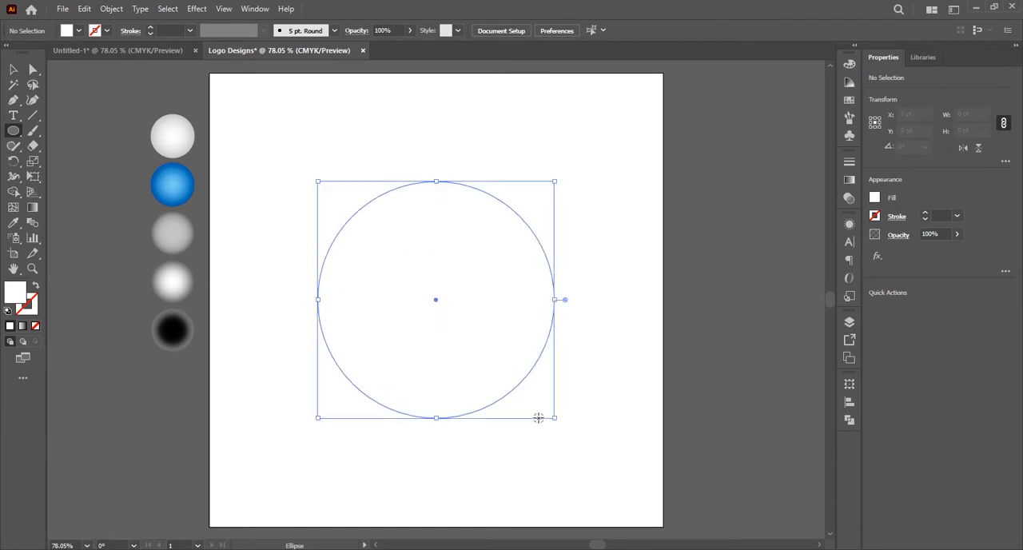
pyautogui.click(11, 71)
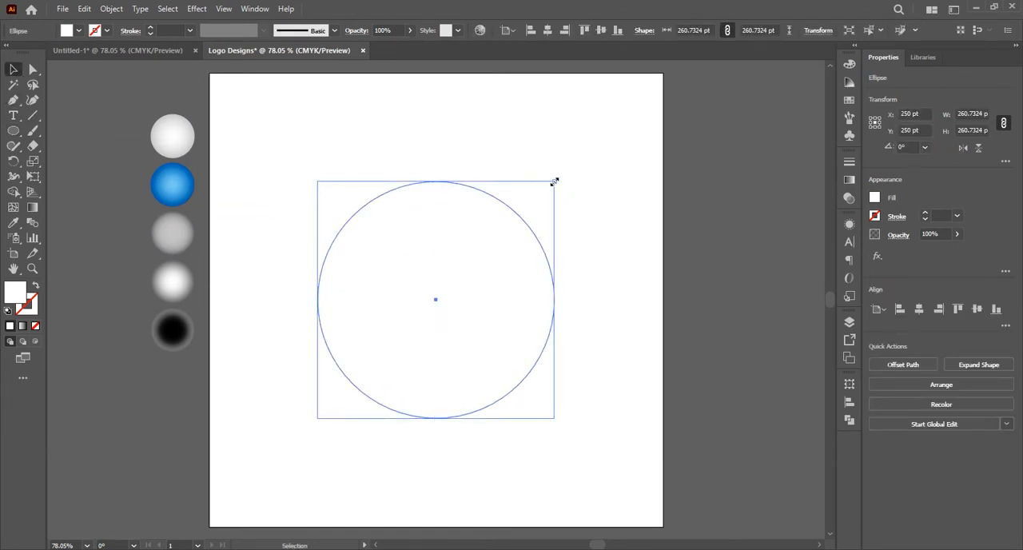
pyautogui.moveTo(555, 182); pyautogui.dragTo(529, 206)
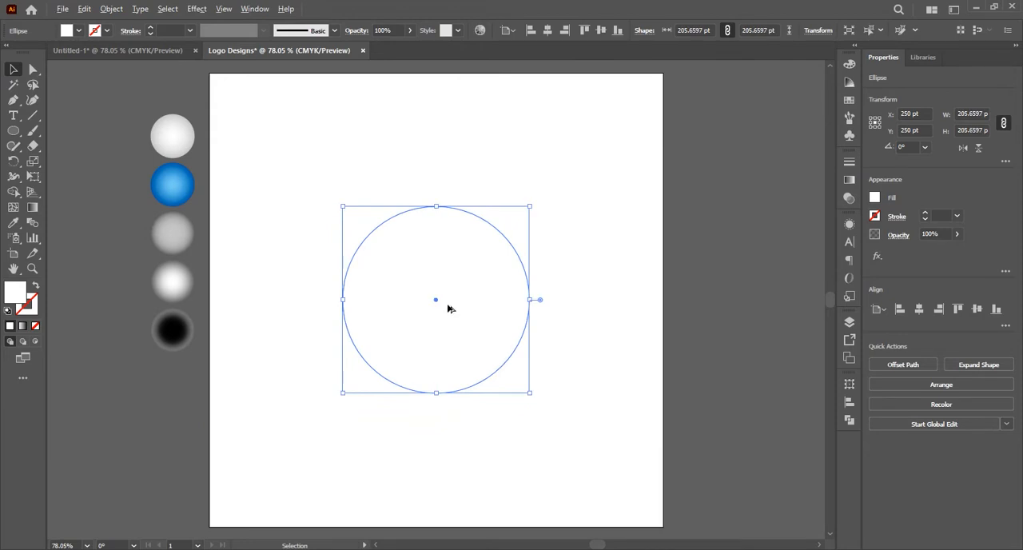
pyautogui.scroll(1, 449, 308)
pyautogui.scroll(-1, 448, 305)
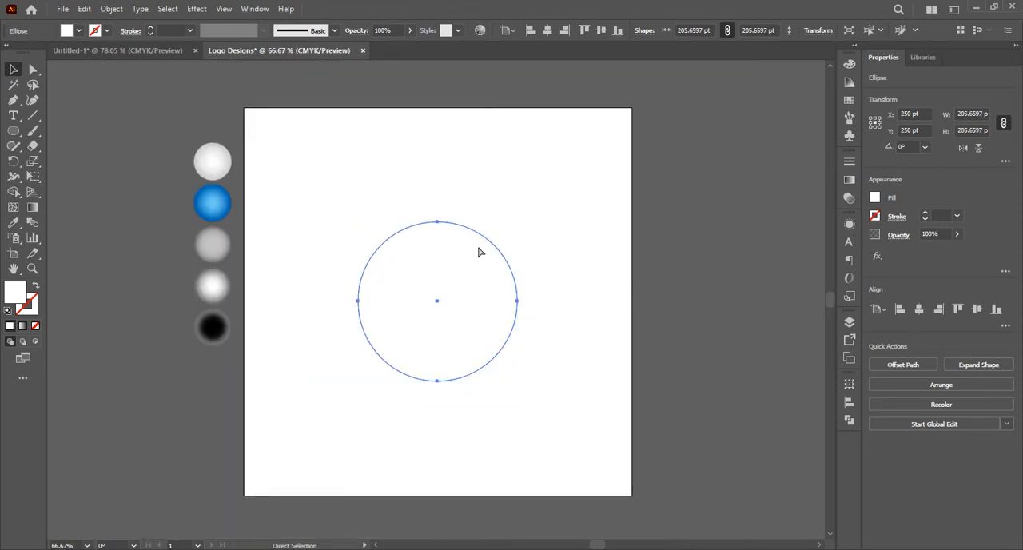
pyautogui.scroll(1, 479, 254)
pyautogui.moveTo(526, 203); pyautogui.dragTo(562, 173)
pyautogui.click(593, 222)
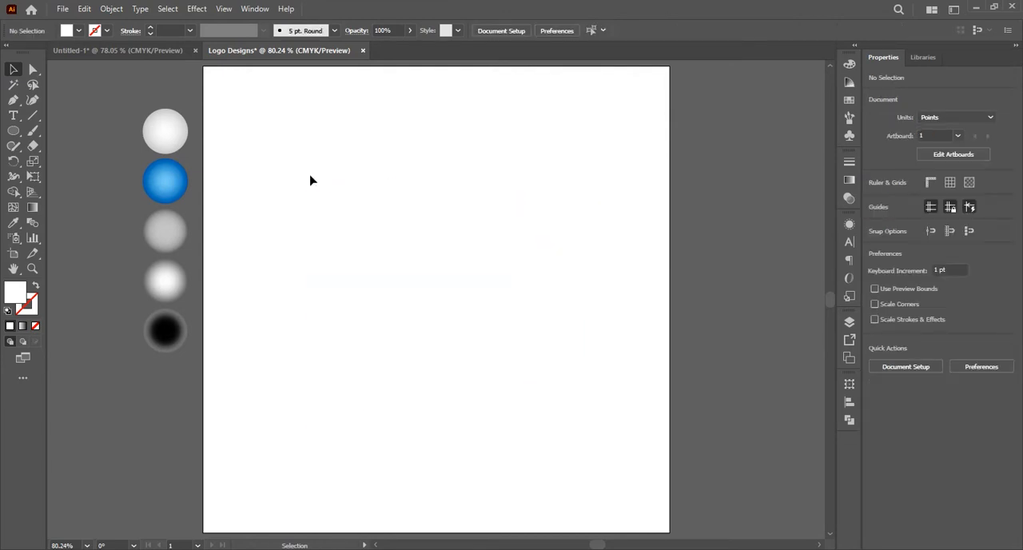
# Fill the large circle with the light grey radial gradient sampled from the uppermost sample circle
pyautogui.click(372, 235)
pyautogui.click(13, 225)
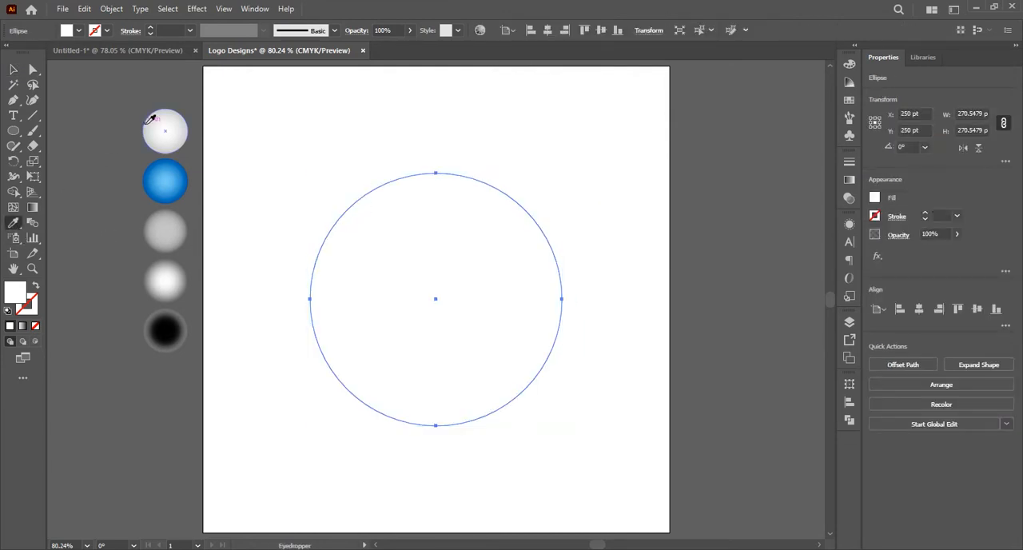
pyautogui.click(148, 120)
pyautogui.click(14, 71)
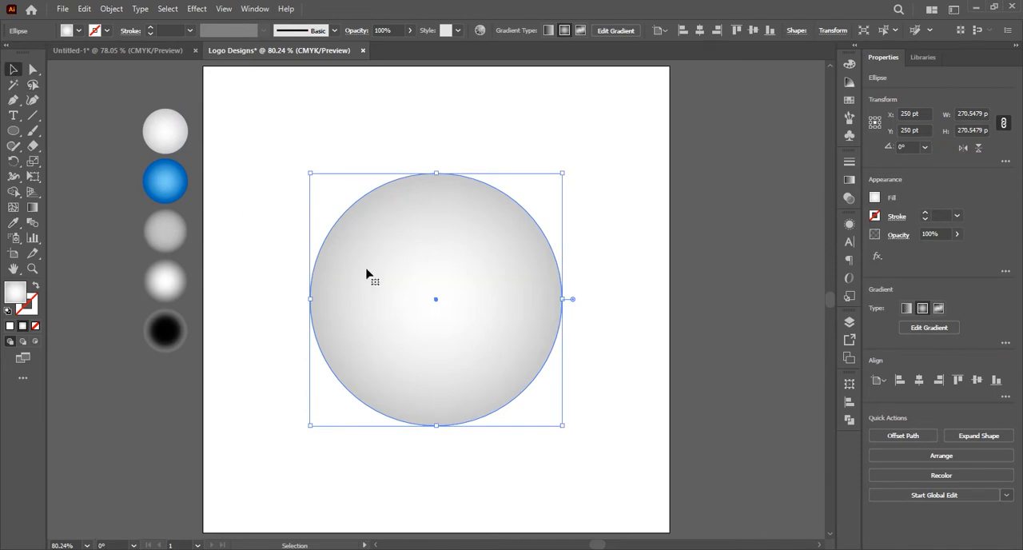
# Duplicate the grey circle in place and scale the copy about its centre to about 184 pt
pyautogui.click(85, 9)
pyautogui.click(100, 70)
pyautogui.click(85, 9)
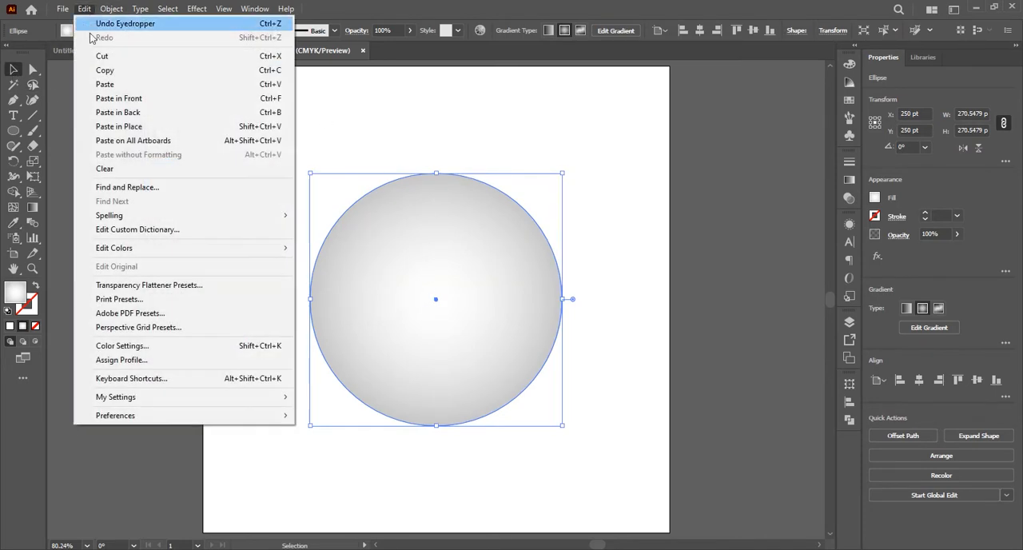
pyautogui.click(120, 127)
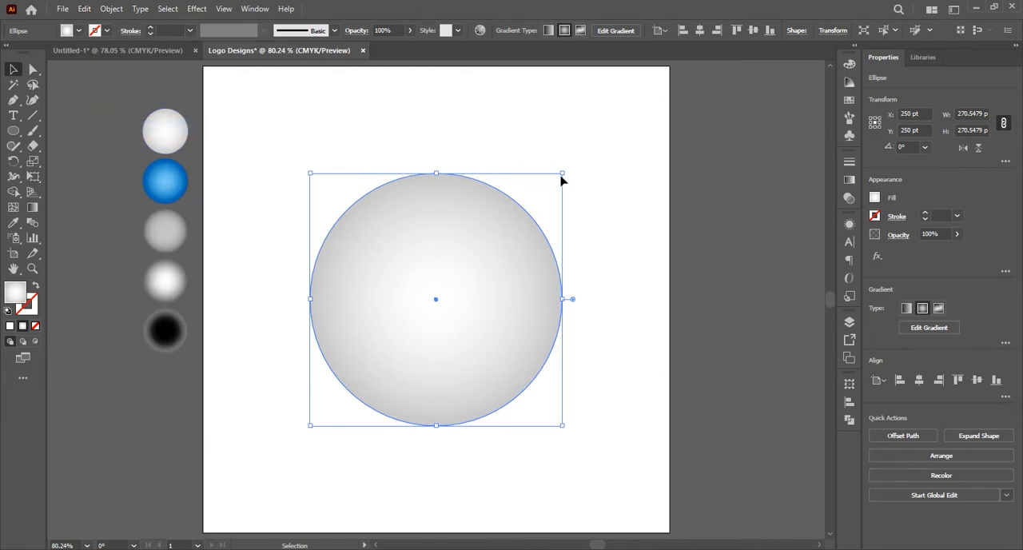
pyautogui.moveTo(562, 173); pyautogui.dragTo(528, 200)
# Fill the inner circle with the blue radial gradient sampled from the blue sample circle
pyautogui.click(14, 225)
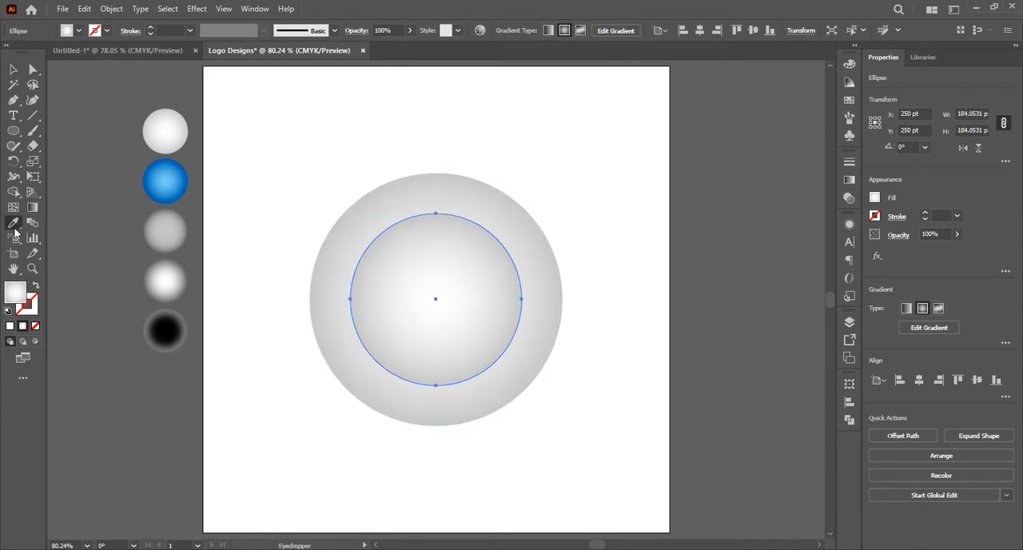
pyautogui.click(154, 177)
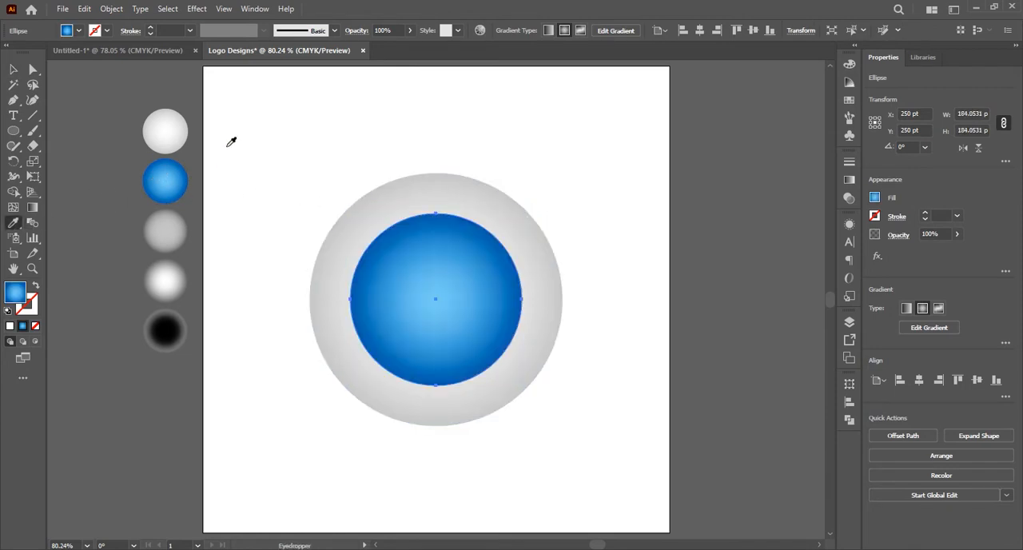
pyautogui.click(13, 70)
pyautogui.click(619, 318)
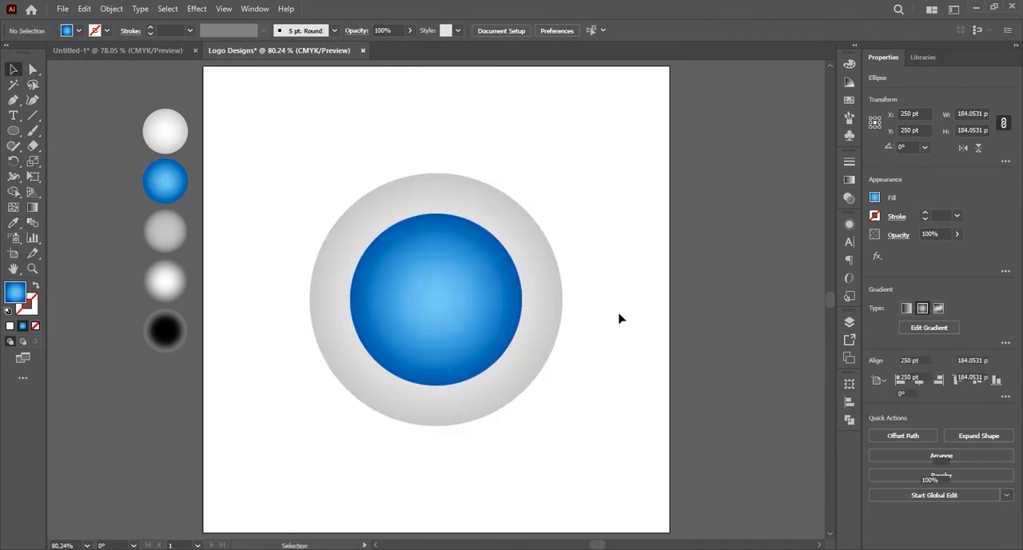
# Duplicate the blue circle in place and scale the copy about its centre to about 49 pt
pyautogui.click(450, 292)
pyautogui.click(85, 11)
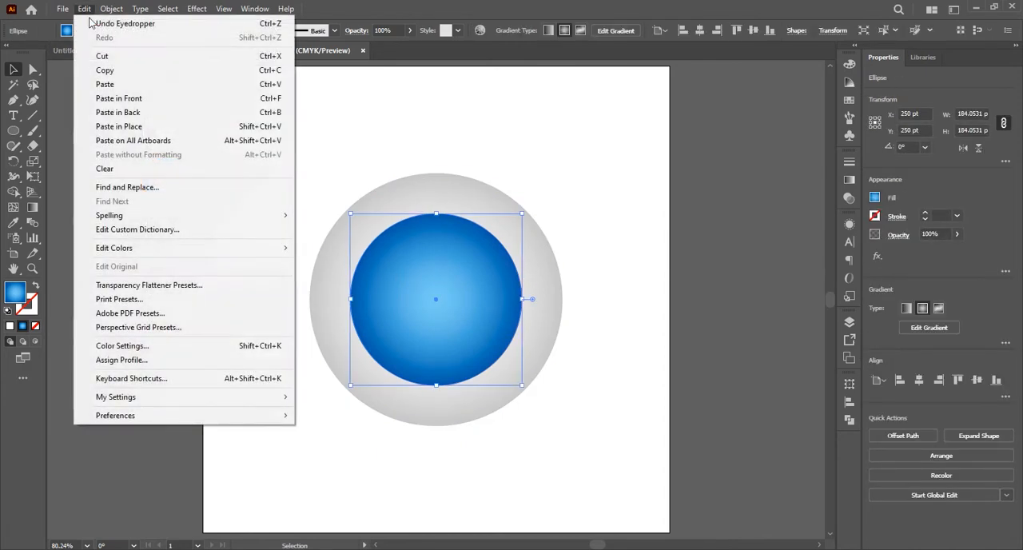
pyautogui.click(106, 71)
pyautogui.click(86, 9)
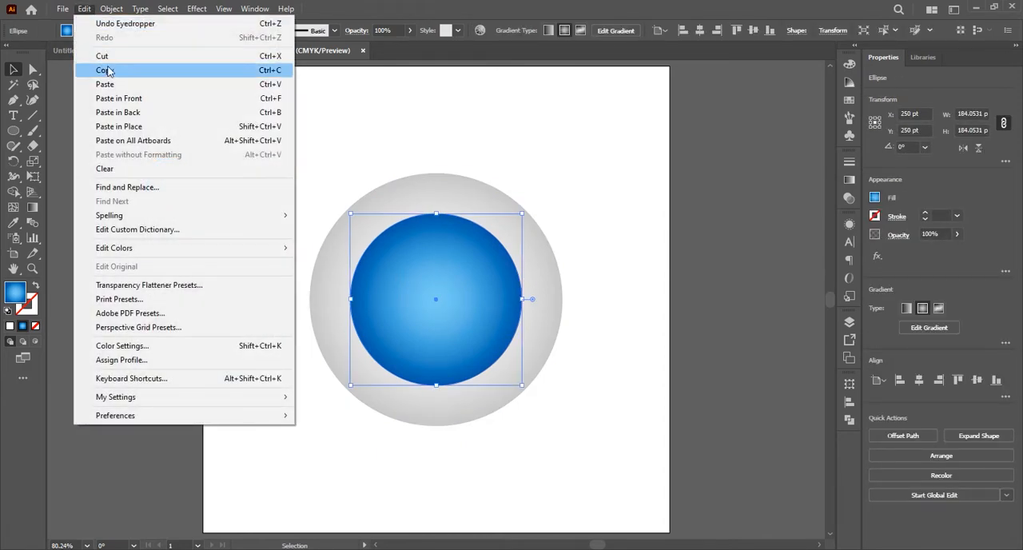
pyautogui.click(116, 127)
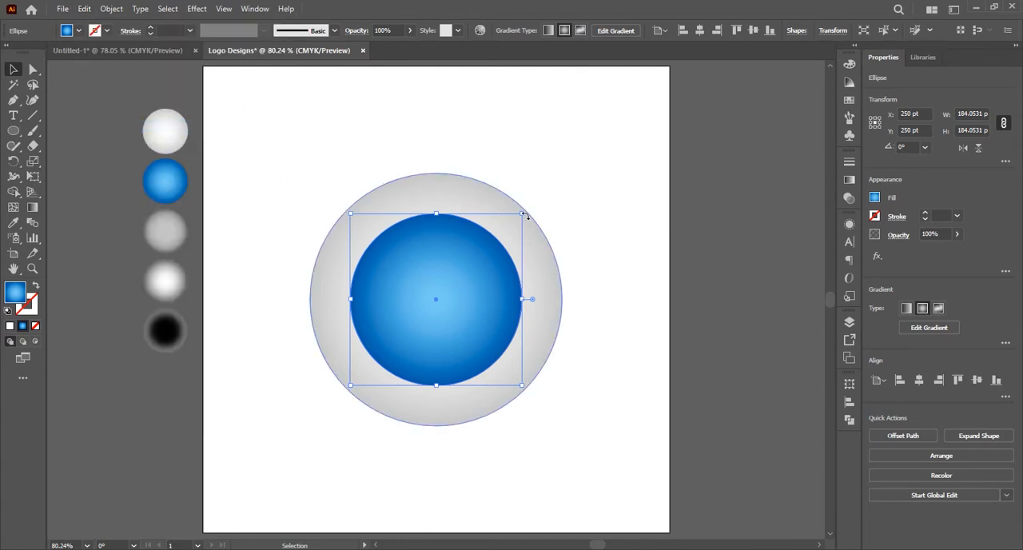
pyautogui.moveTo(524, 212); pyautogui.dragTo(466, 277)
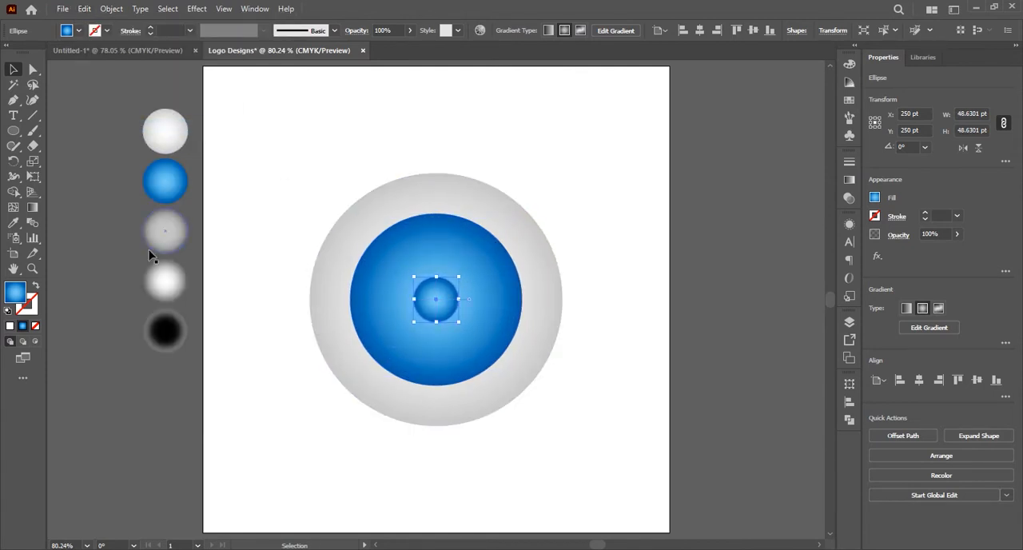
# Fill the small centre circle with the white fading gradient sampled from the fourth sample circle
pyautogui.click(11, 223)
pyautogui.click(163, 271)
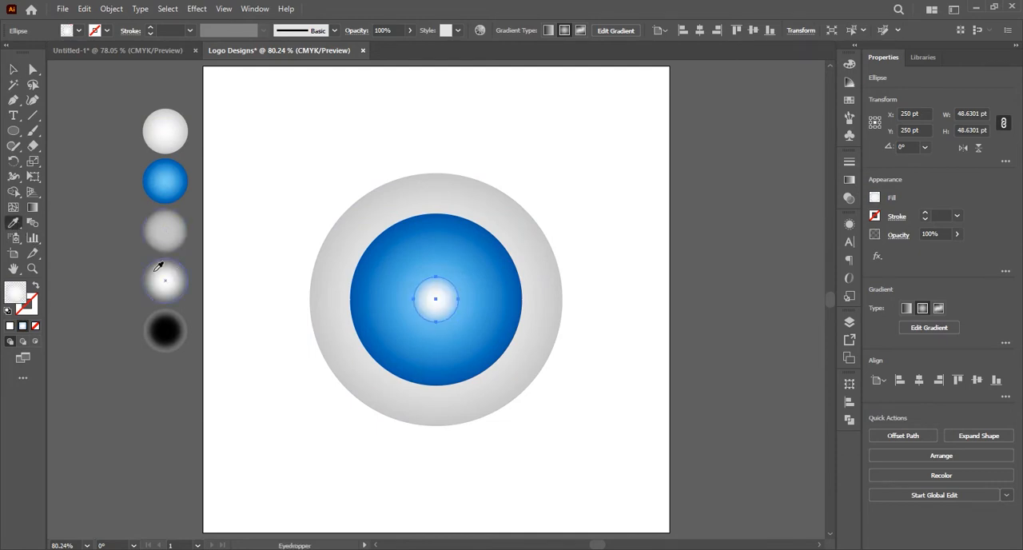
pyautogui.click(13, 70)
pyautogui.click(285, 238)
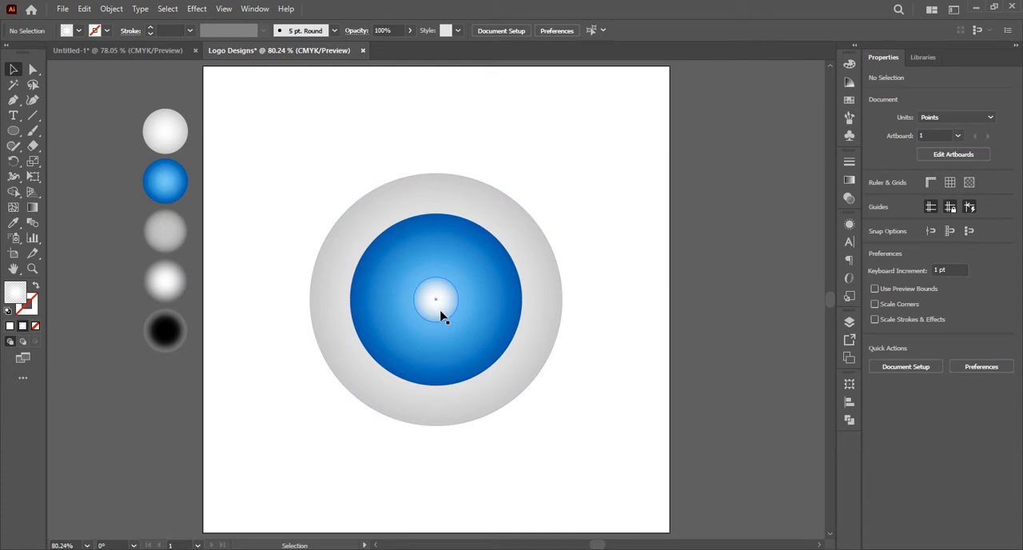
# Enlarge the small white circle slightly and scale the blue circle to about 195 pt, both about their centres
pyautogui.click(443, 297)
pyautogui.moveTo(456, 276); pyautogui.dragTo(466, 275)
pyautogui.click(491, 279)
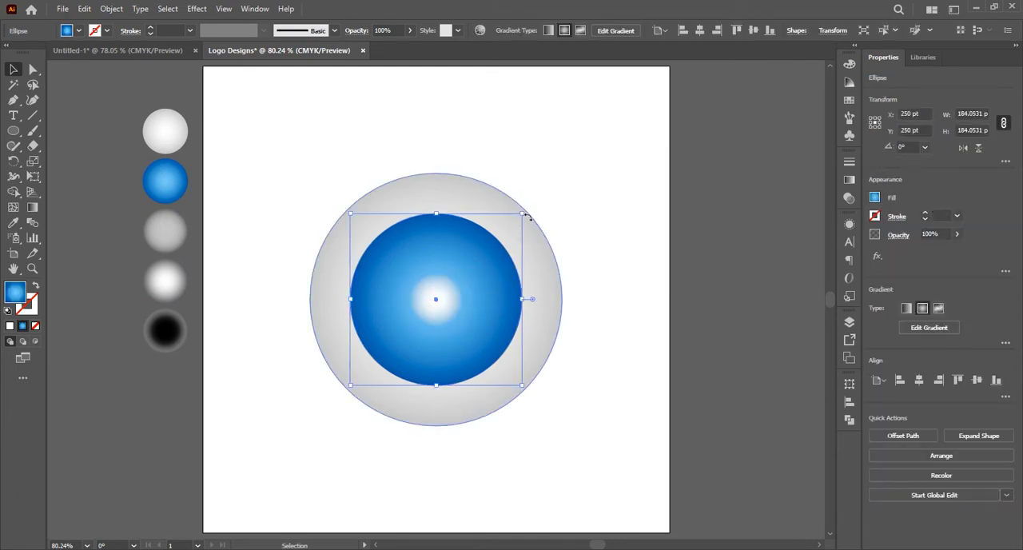
pyautogui.moveTo(521, 211); pyautogui.dragTo(527, 208)
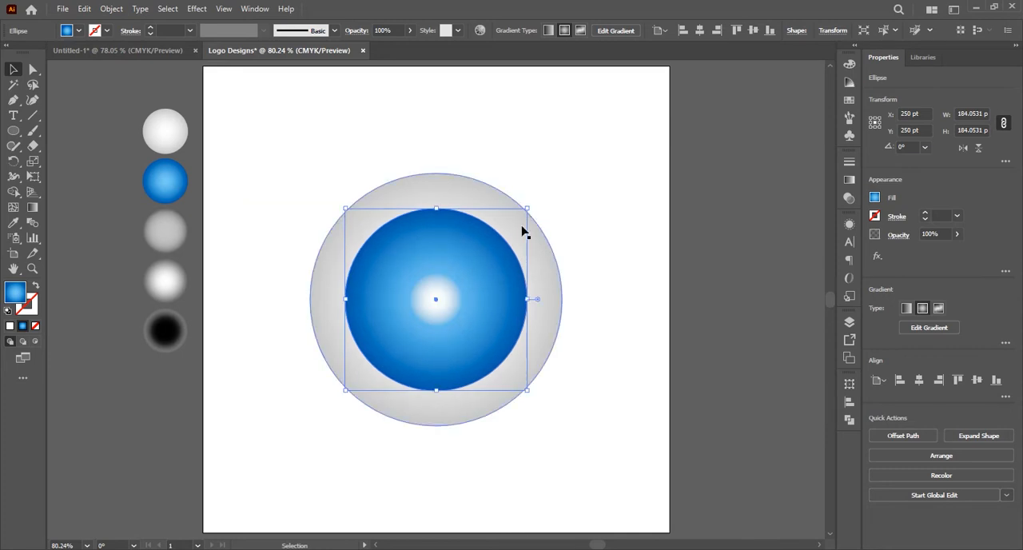
pyautogui.click(562, 239)
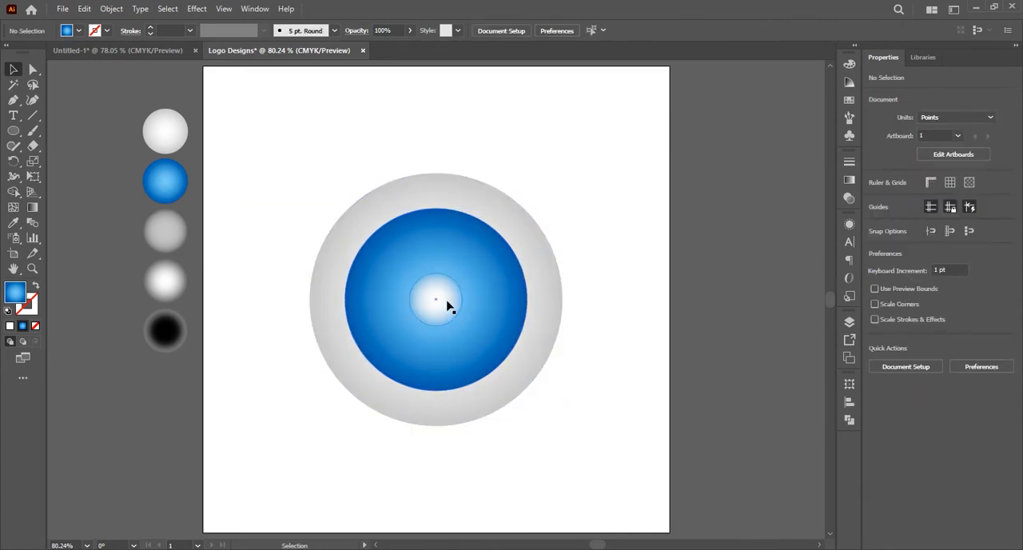
# Group the grey, blue and white concentric circles and clear the selection
pyautogui.moveTo(392, 242); pyautogui.dragTo(395, 243)
pyautogui.rightClick(395, 242)
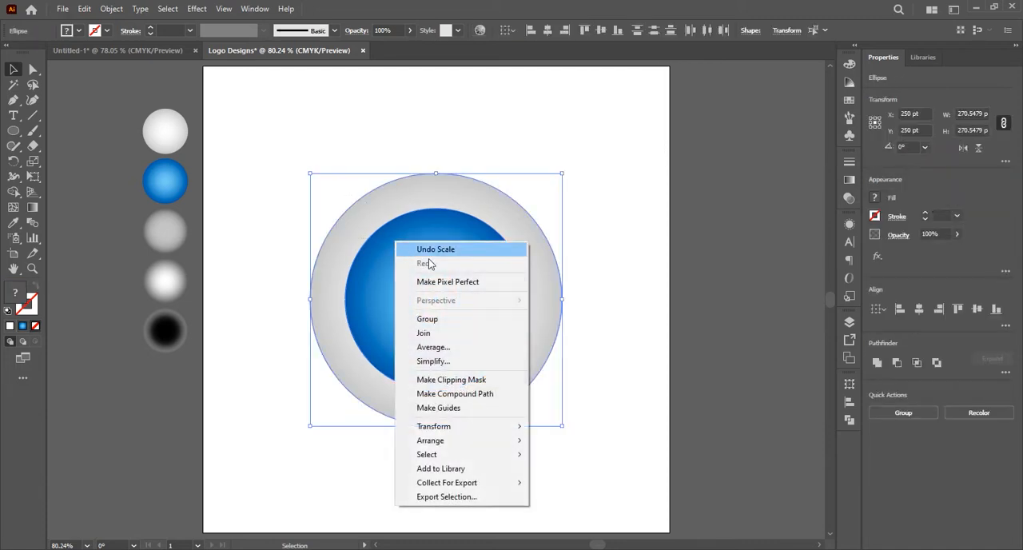
pyautogui.click(434, 321)
pyautogui.hotkey('ctrl', 'shift', 'a')
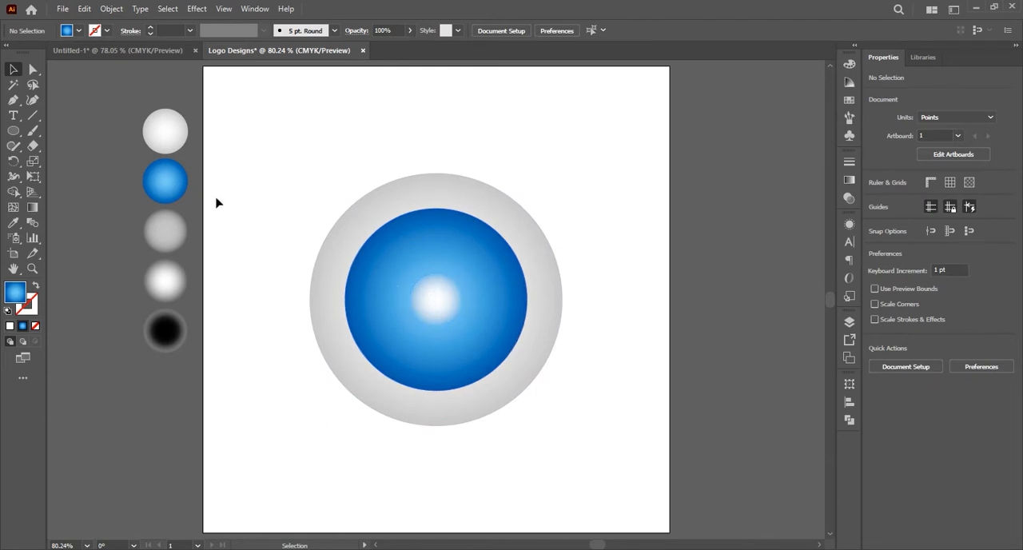
# Draw a vertical line about 98 pt long from the centre to the blue circle's upper edge, with 1 pt stroke and lens-shaped width profile
pyautogui.click(33, 115)
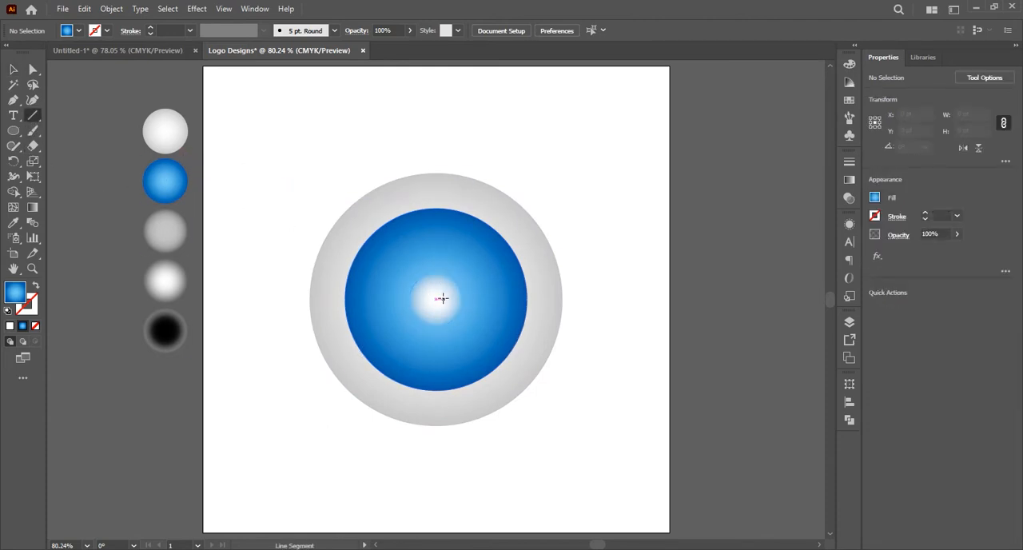
pyautogui.moveTo(435, 298); pyautogui.dragTo(436, 207)
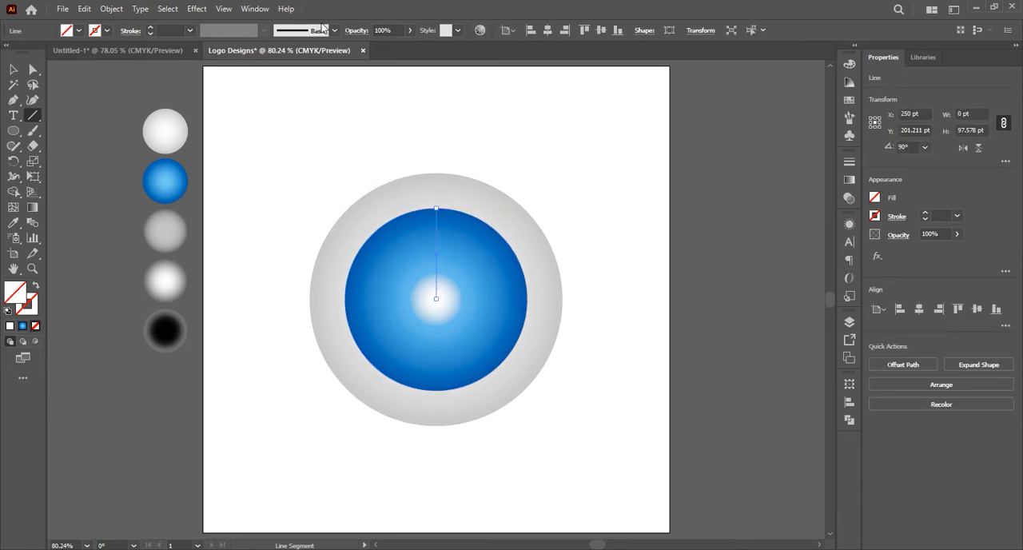
pyautogui.click(190, 31)
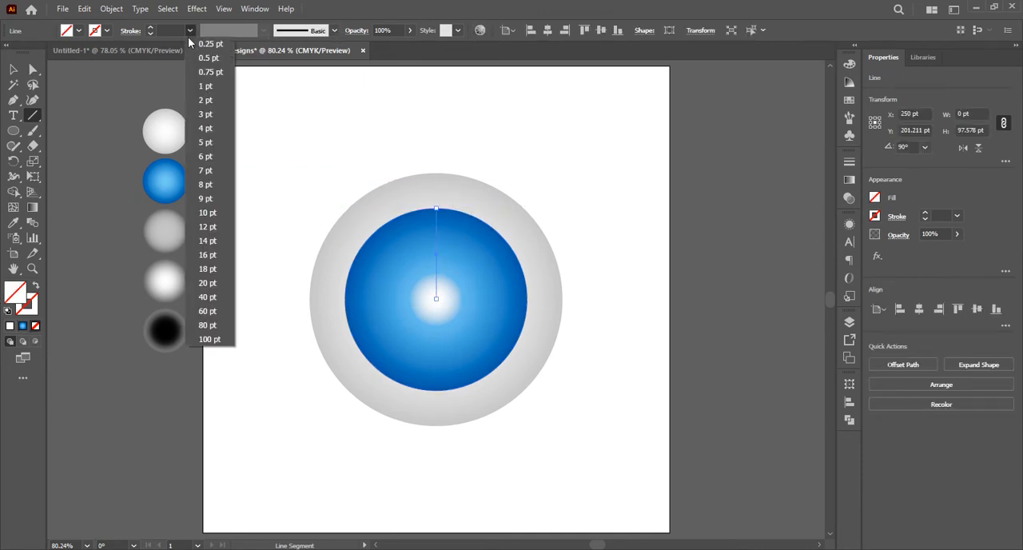
pyautogui.click(196, 87)
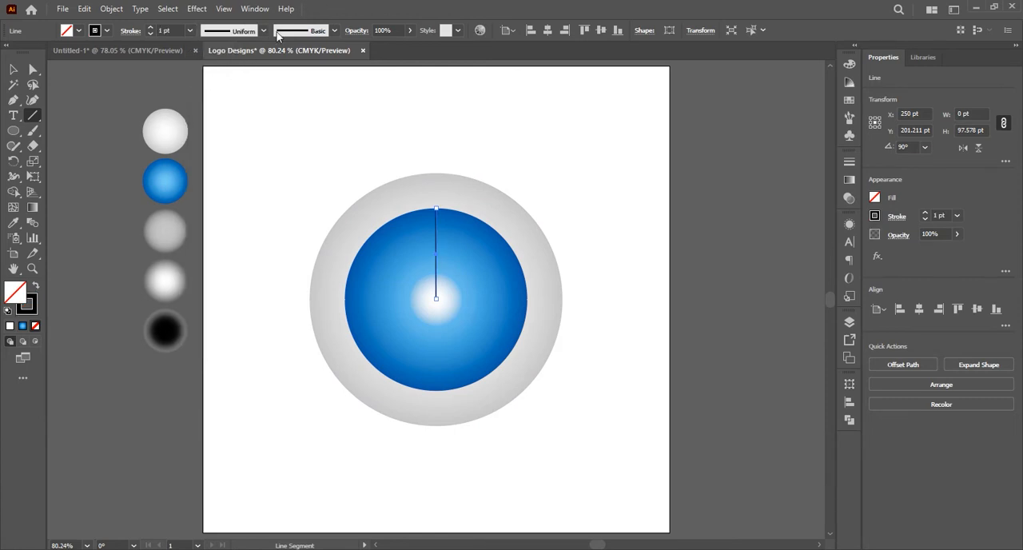
pyautogui.click(263, 31)
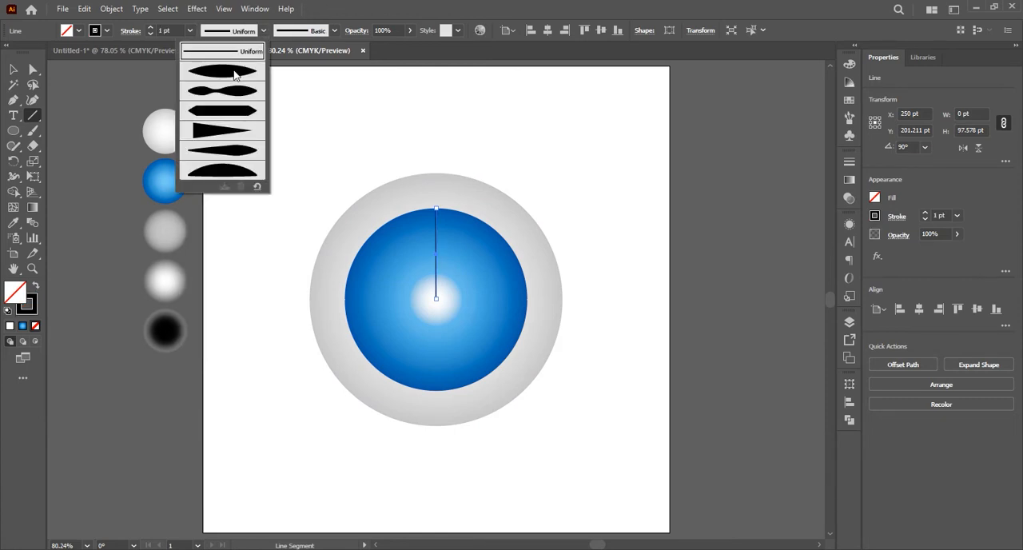
pyautogui.click(235, 74)
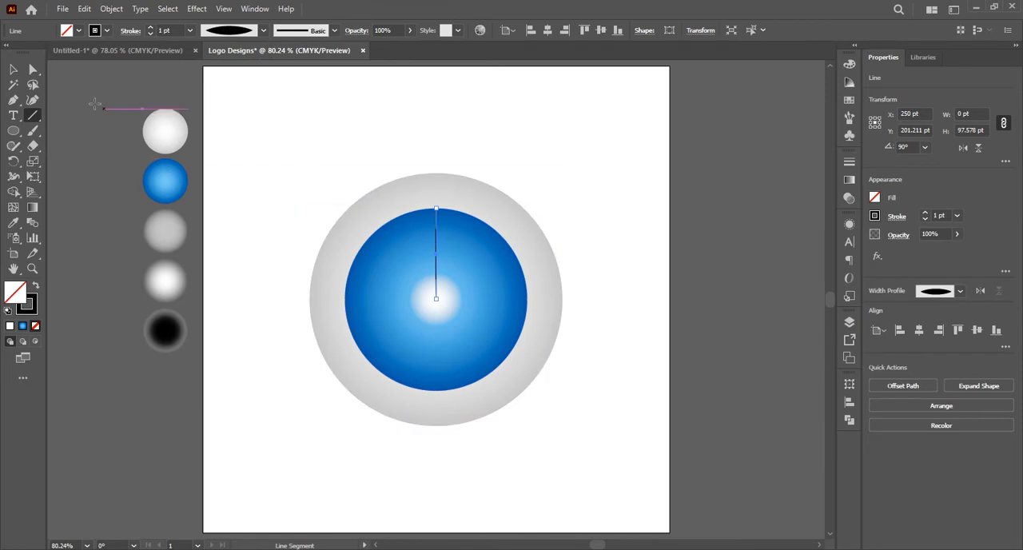
# Give the vertical line a white stroke with no fill and clear the selection
pyautogui.click(9, 311)
pyautogui.click(34, 313)
pyautogui.click(35, 325)
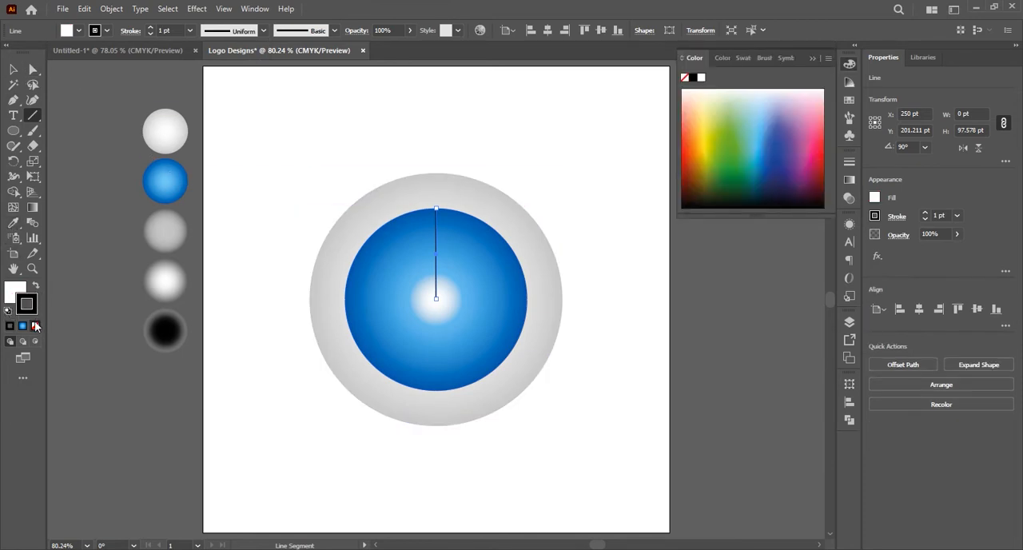
pyautogui.press('v')
pyautogui.click(36, 287)
pyautogui.click(269, 278)
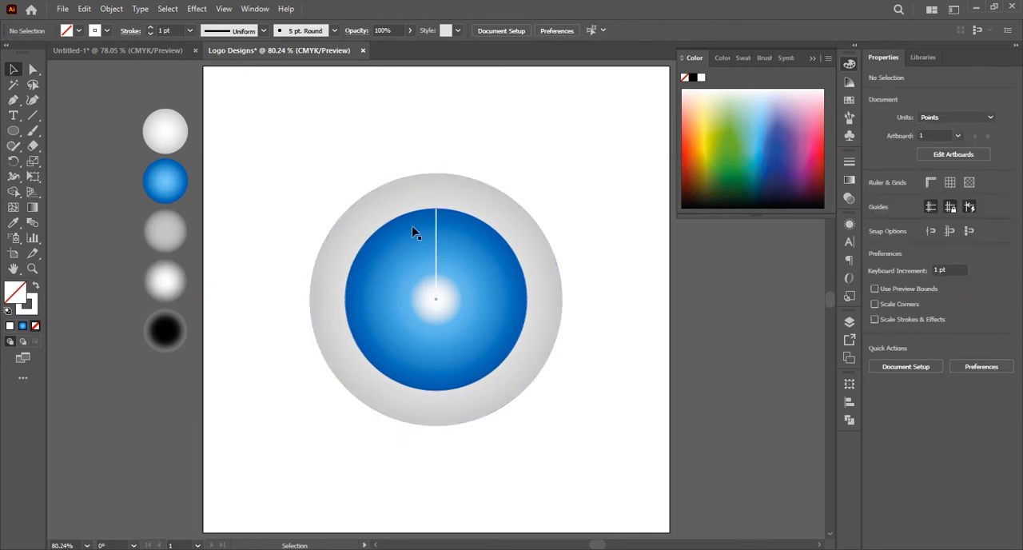
pyautogui.click(190, 30)
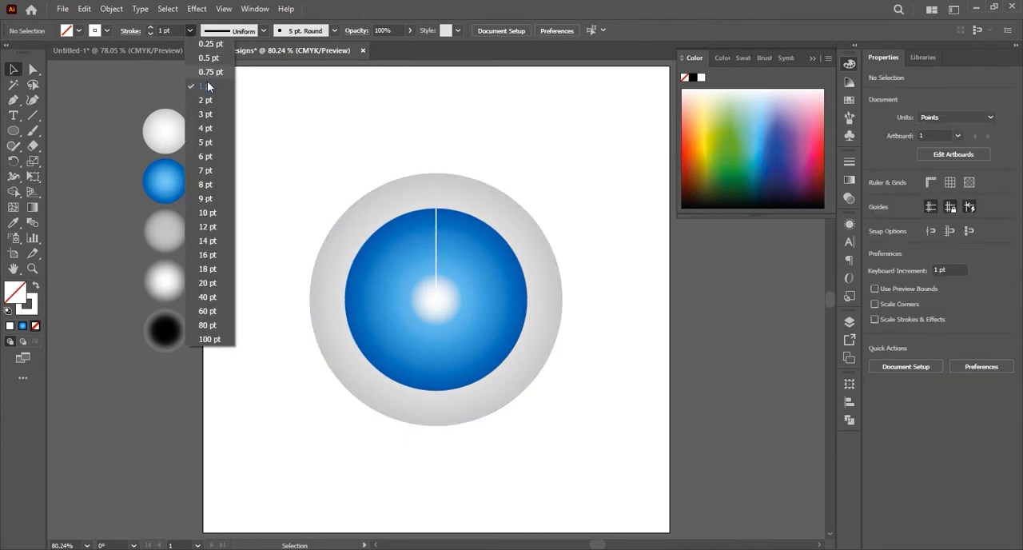
pyautogui.click(264, 30)
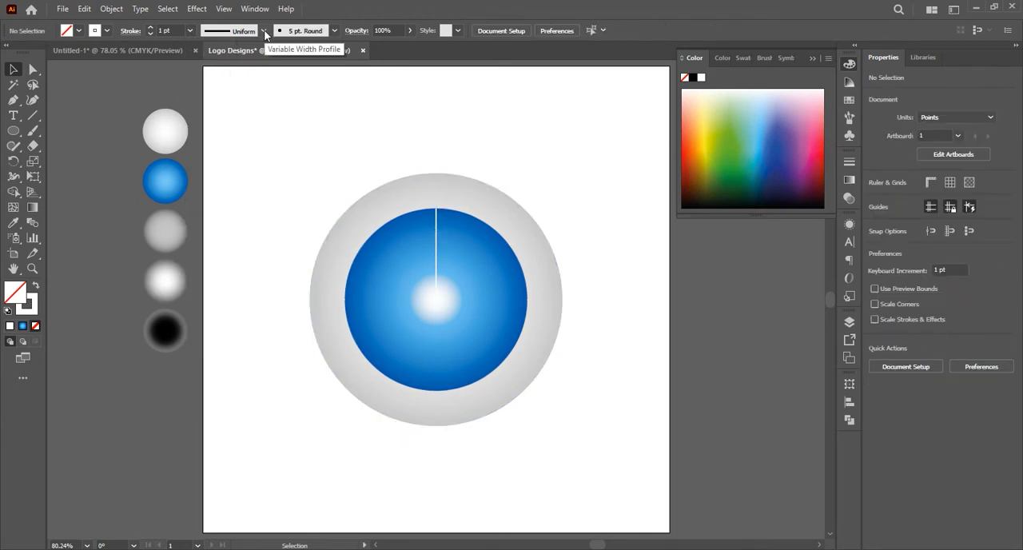
pyautogui.click(264, 30)
pyautogui.click(232, 73)
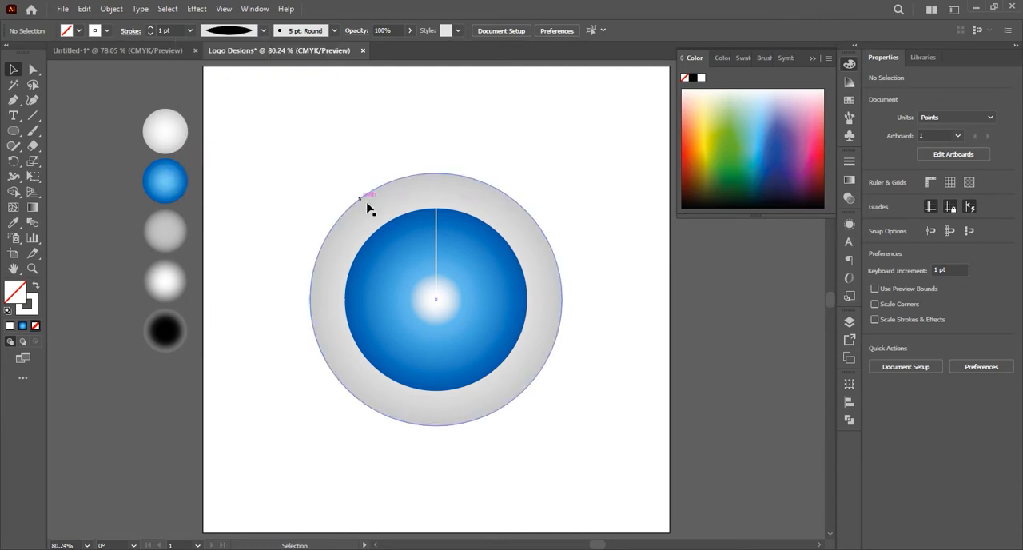
# Apply a triangular tapered width profile and a 3 pt stroke weight to the white vertical line
pyautogui.click(438, 241)
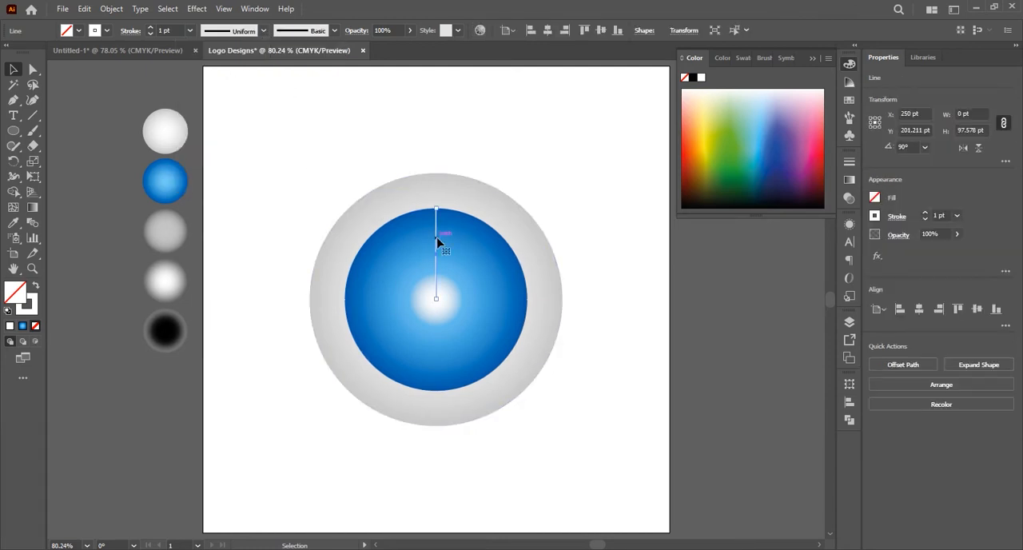
pyautogui.click(264, 31)
pyautogui.click(231, 134)
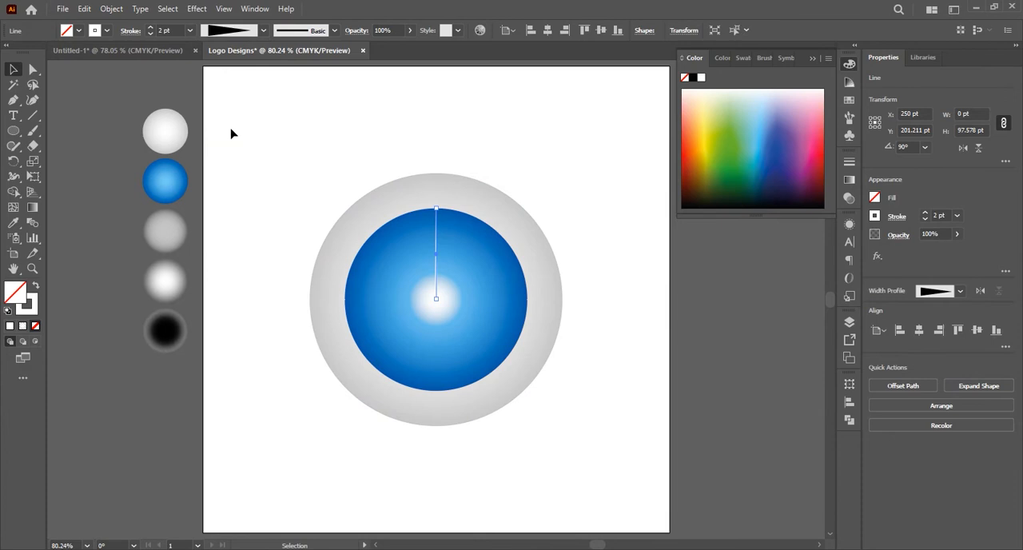
pyautogui.click(337, 167)
pyautogui.click(438, 236)
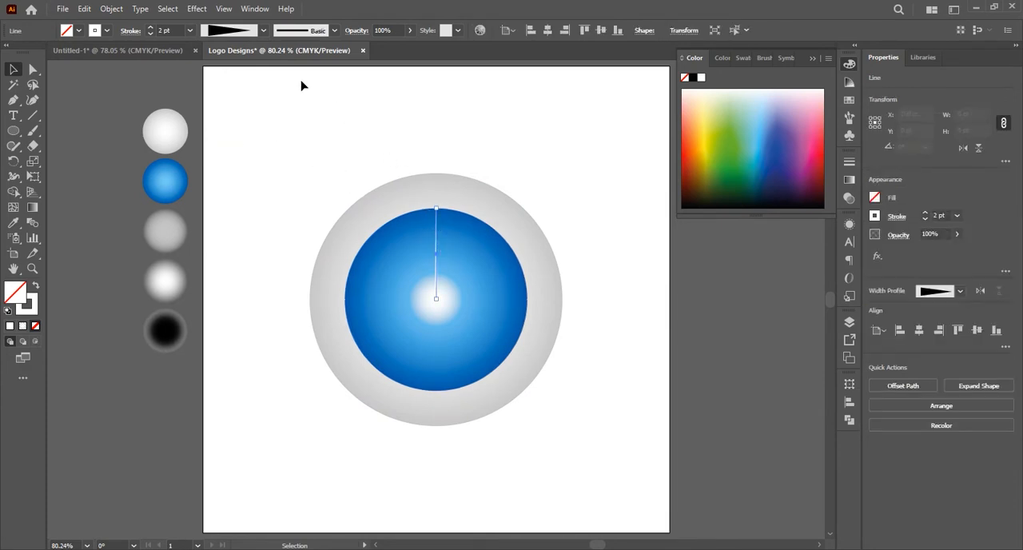
pyautogui.click(189, 30)
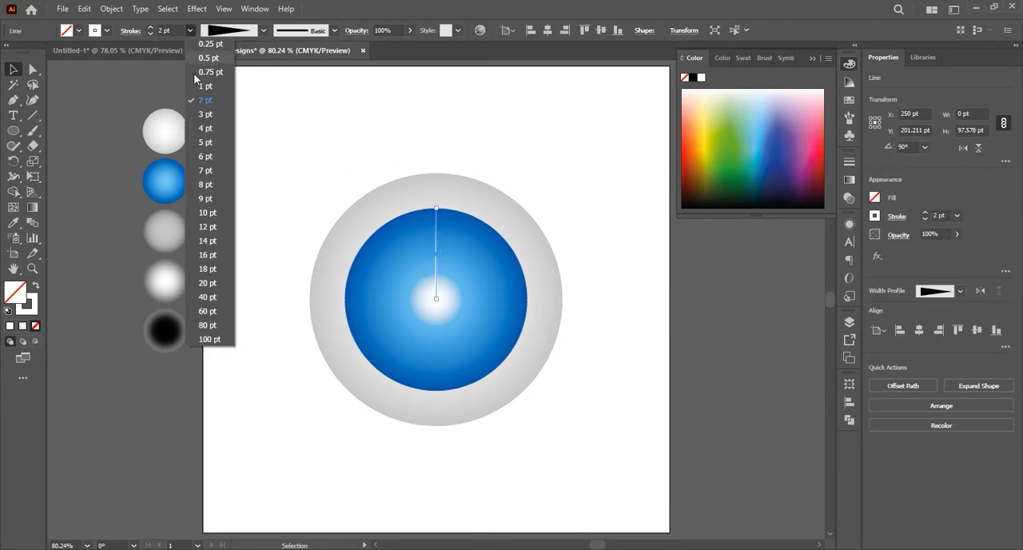
pyautogui.click(204, 116)
pyautogui.click(333, 199)
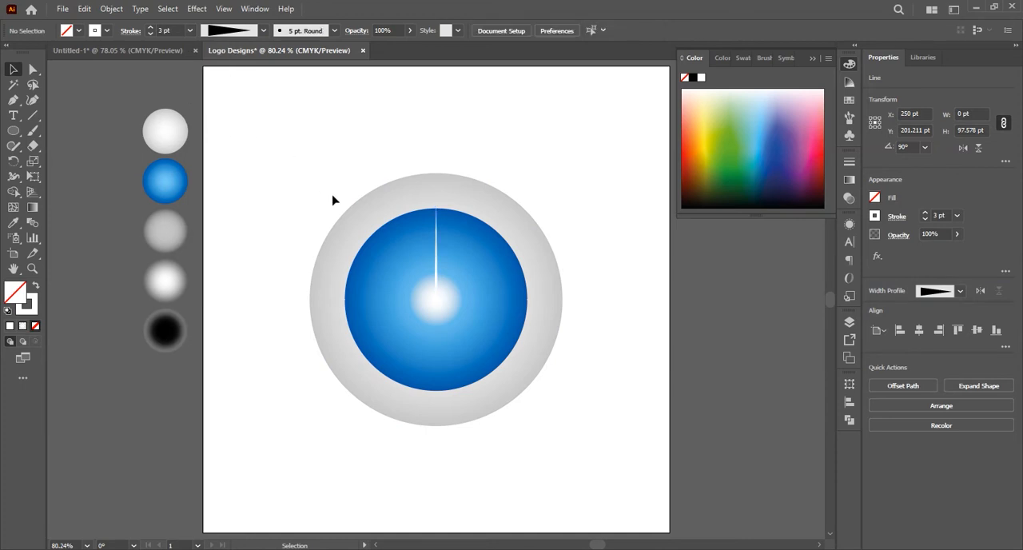
# Create a copy of the white line rotated by -4° about its inner end at the circles' centre
pyautogui.click(437, 241)
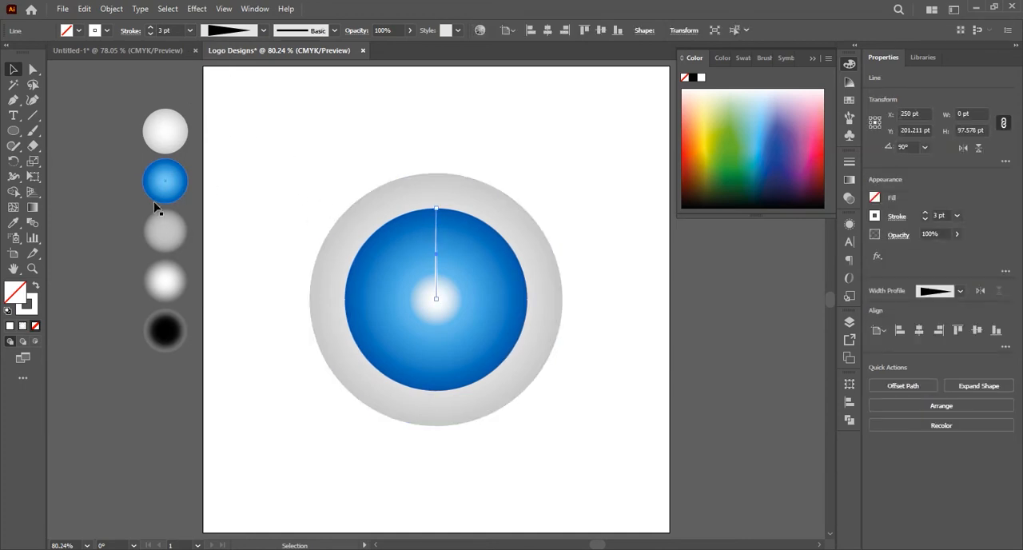
pyautogui.click(14, 161)
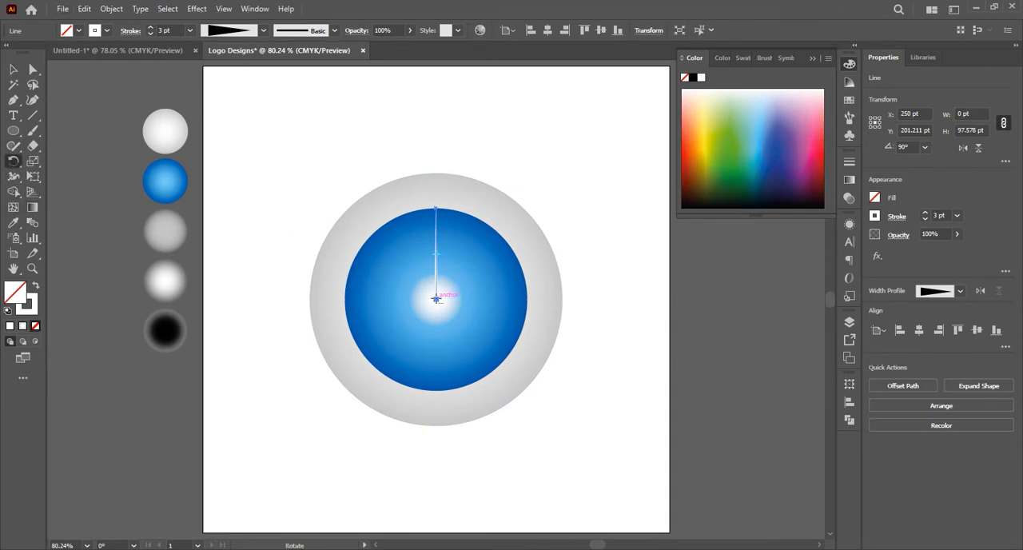
pyautogui.keyDown('alt'); pyautogui.click(435, 299); pyautogui.keyUp('alt')
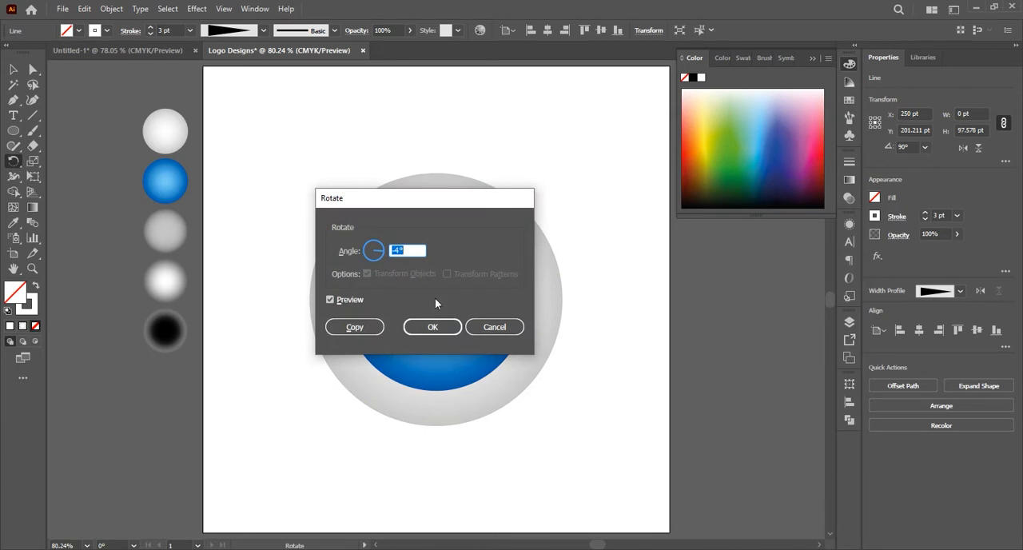
pyautogui.click(354, 327)
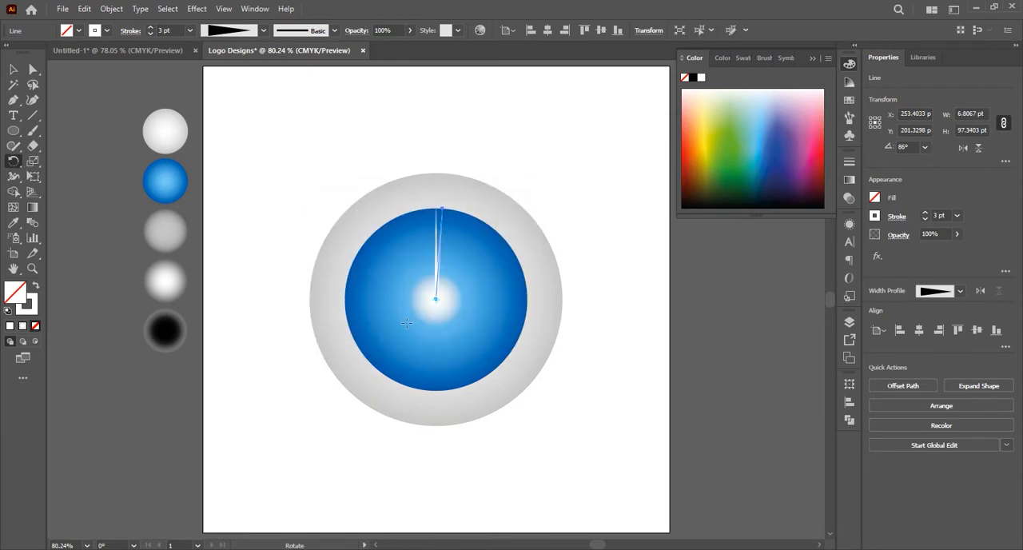
# Repeat the rotated copy until the white rays go all the way around the blue circle
pyautogui.press('v')
pyautogui.hotkey('ctrl', 'd')
pyautogui.hotkey('ctrl', 'd')
pyautogui.hotkey('ctrl', 'd')
pyautogui.hotkey('ctrl', 'd')
pyautogui.hotkey('ctrl', 'd')
pyautogui.hotkey('ctrl', 'd')
pyautogui.hotkey('ctrl', 'd')
pyautogui.hotkey('ctrl', 'd')
pyautogui.hotkey('ctrl', 'd')
pyautogui.hotkey('ctrl', 'd')
pyautogui.hotkey('ctrl', 'd')
pyautogui.hotkey('ctrl', 'd')
pyautogui.hotkey('ctrl', 'd')
pyautogui.hotkey('ctrl', 'd')
pyautogui.hotkey('ctrl', 'd')
pyautogui.hotkey('ctrl', 'd')
pyautogui.hotkey('ctrl', 'd')
pyautogui.hotkey('ctrl', 'd')
pyautogui.hotkey('ctrl', 'd')
pyautogui.hotkey('ctrl', 'd')
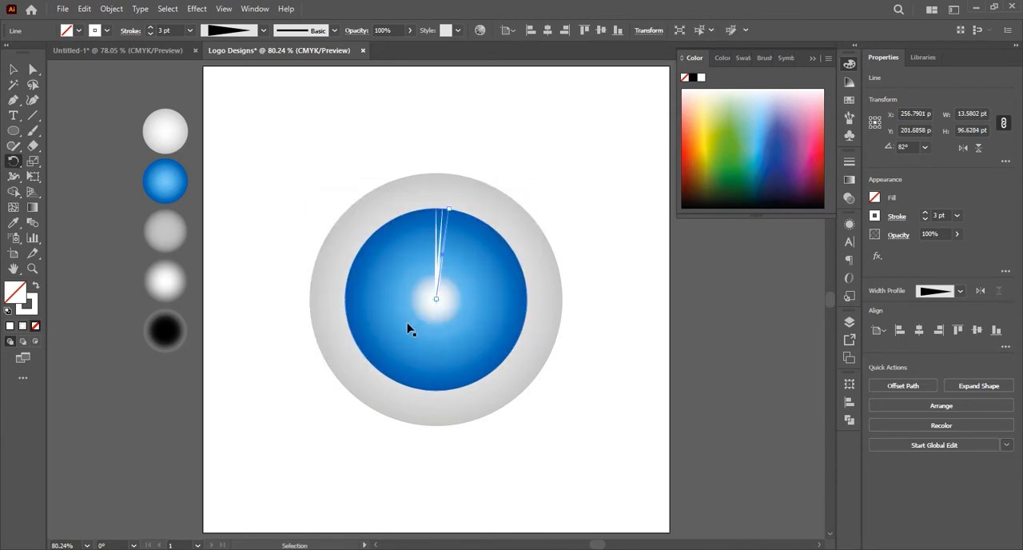
pyautogui.hotkey('ctrl', 'd')
pyautogui.hotkey('ctrl', 'd')
pyautogui.hotkey('ctrl', 'd')
pyautogui.hotkey('ctrl', 'd')
pyautogui.hotkey('ctrl', 'd')
pyautogui.hotkey('ctrl', 'd')
pyautogui.hotkey('ctrl', 'd')
pyautogui.hotkey('ctrl', 'd')
pyautogui.hotkey('ctrl', 'd')
pyautogui.hotkey('ctrl', 'd')
pyautogui.hotkey('ctrl', 'd')
pyautogui.hotkey('ctrl', 'd')
pyautogui.hotkey('ctrl', 'd')
pyautogui.hotkey('ctrl', 'd')
pyautogui.hotkey('ctrl', 'd')
pyautogui.hotkey('ctrl', 'd')
pyautogui.hotkey('ctrl', 'd')
pyautogui.hotkey('ctrl', 'd')
pyautogui.hotkey('ctrl', 'd')
pyautogui.hotkey('ctrl', 'd')
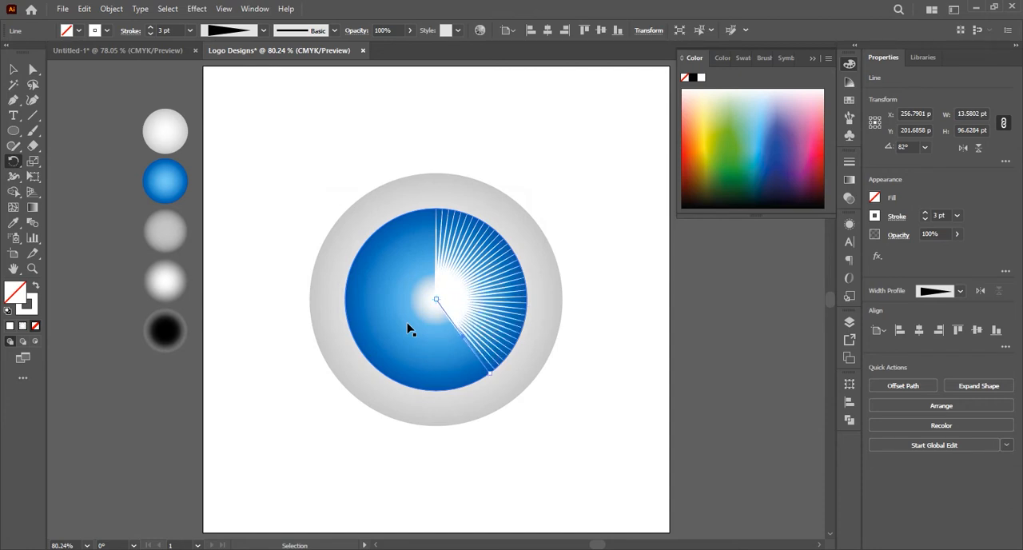
pyautogui.hotkey('ctrl', 'd')
pyautogui.hotkey('ctrl', 'd')
pyautogui.hotkey('ctrl', 'd')
pyautogui.hotkey('ctrl', 'd')
pyautogui.hotkey('ctrl', 'd')
pyautogui.hotkey('ctrl', 'd')
pyautogui.hotkey('ctrl', 'd')
pyautogui.hotkey('ctrl', 'd')
pyautogui.hotkey('ctrl', 'd')
pyautogui.hotkey('ctrl', 'd')
pyautogui.hotkey('ctrl', 'd')
pyautogui.hotkey('ctrl', 'd')
pyautogui.hotkey('ctrl', 'd')
pyautogui.hotkey('ctrl', 'd')
pyautogui.hotkey('ctrl', 'd')
pyautogui.hotkey('ctrl', 'd')
pyautogui.hotkey('ctrl', 'd')
pyautogui.hotkey('ctrl', 'd')
pyautogui.hotkey('ctrl', 'd')
pyautogui.hotkey('ctrl', 'd')
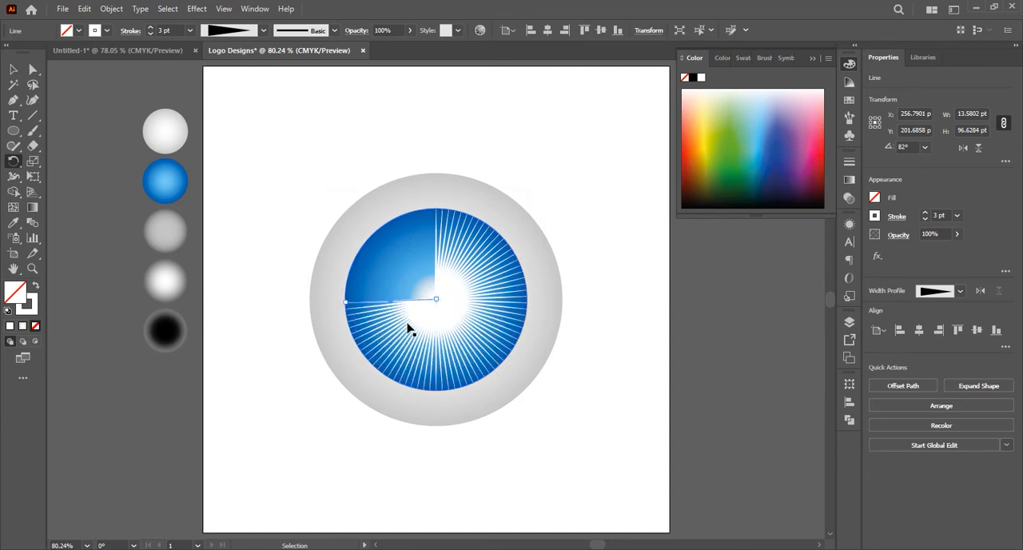
pyautogui.hotkey('ctrl', 'd')
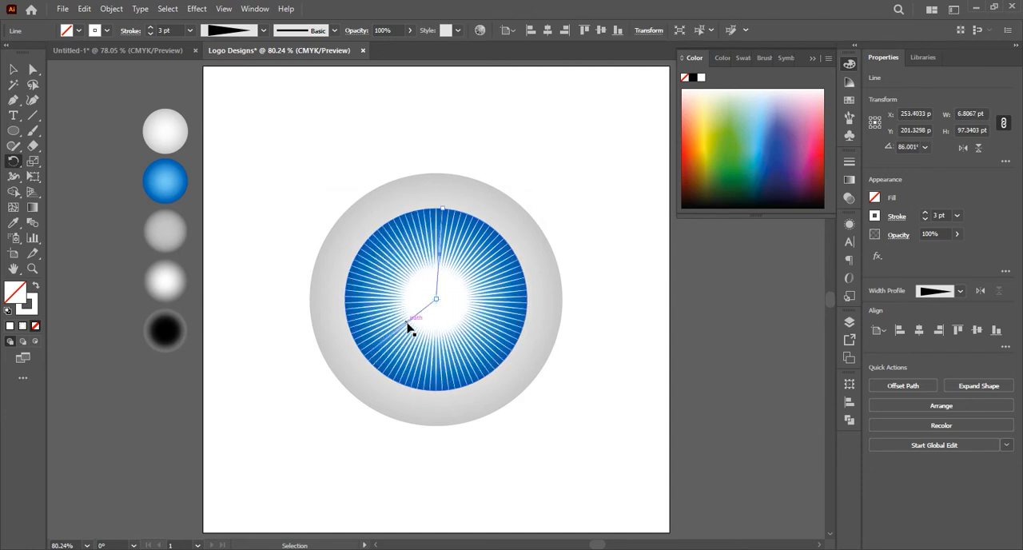
# Select the rays and small white circle without the outer circles and scale them about their centre to about 182 pt
pyautogui.click(13, 71)
pyautogui.moveTo(448, 319); pyautogui.dragTo(554, 315)
pyautogui.keyDown('shift'); pyautogui.click(537, 234); pyautogui.keyUp('shift')
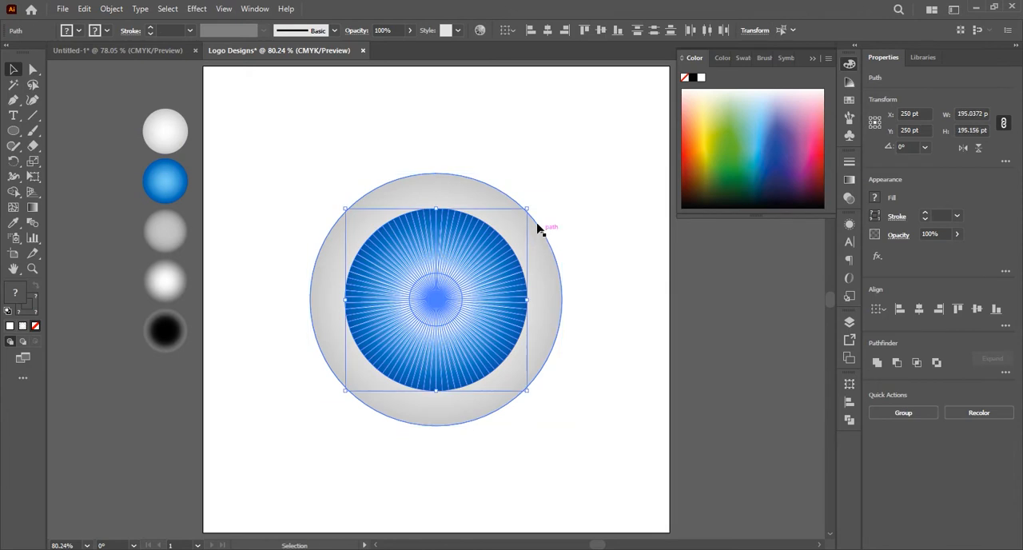
pyautogui.moveTo(525, 209); pyautogui.dragTo(520, 213)
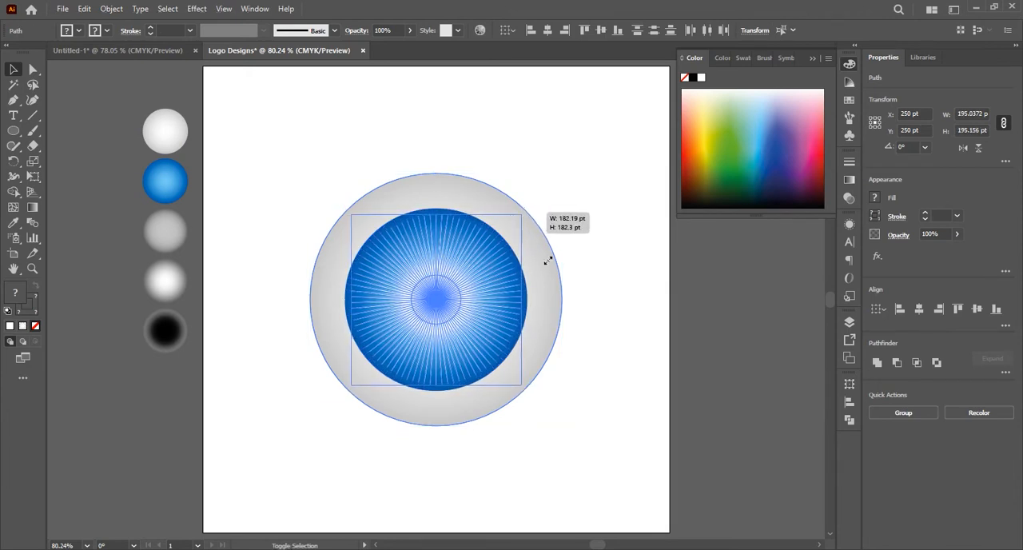
pyautogui.moveTo(549, 261); pyautogui.dragTo(549, 261)
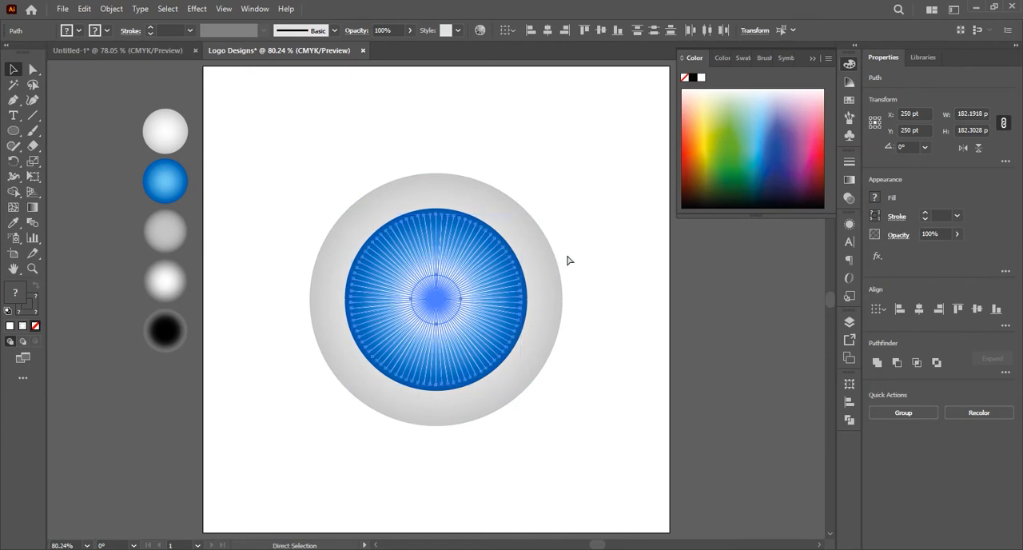
pyautogui.click(566, 259)
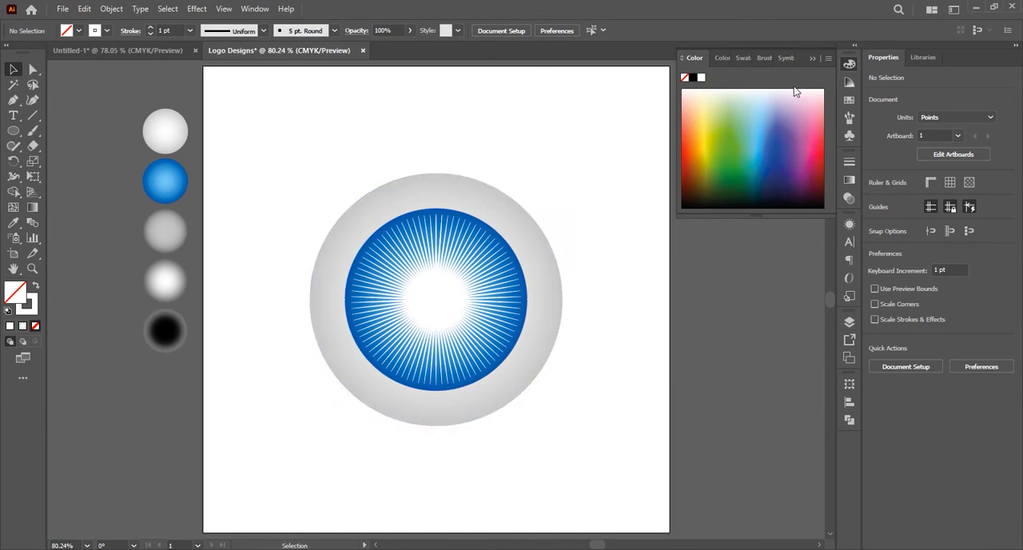
pyautogui.click(813, 59)
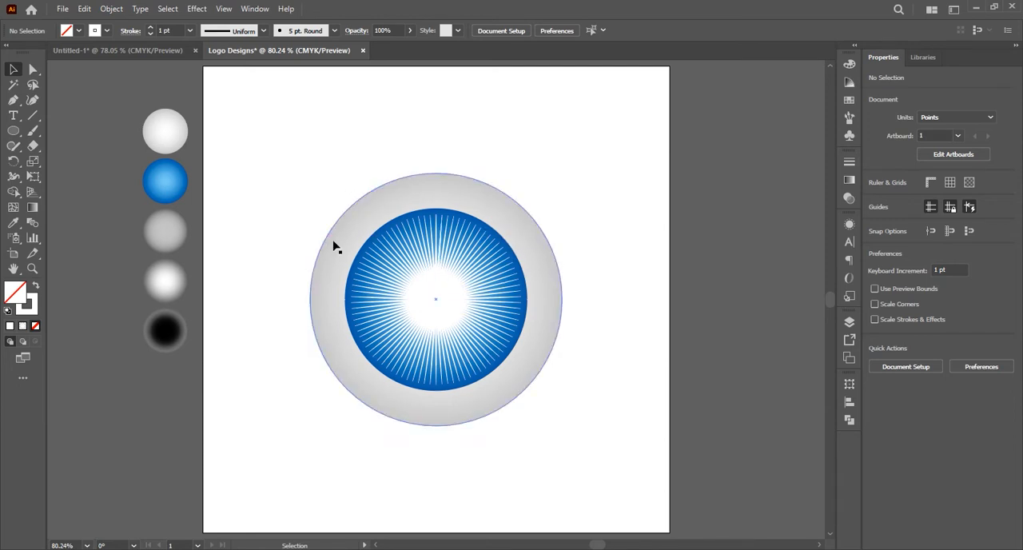
# Draw a circle about 61 pt wide at the artboard's lower left, filled with the black gradient sampled from the fifth sample circle
pyautogui.click(12, 130)
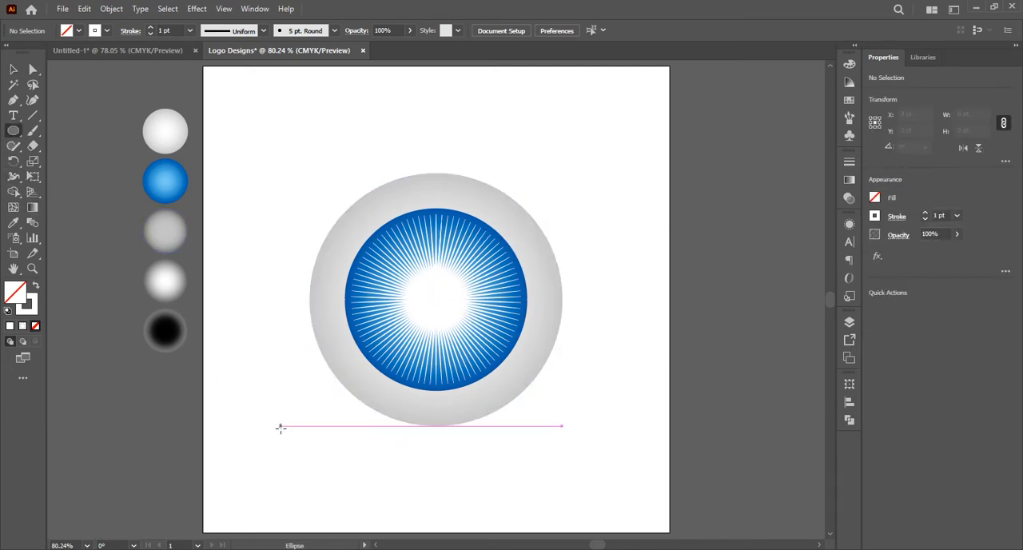
pyautogui.moveTo(278, 429); pyautogui.dragTo(306, 458)
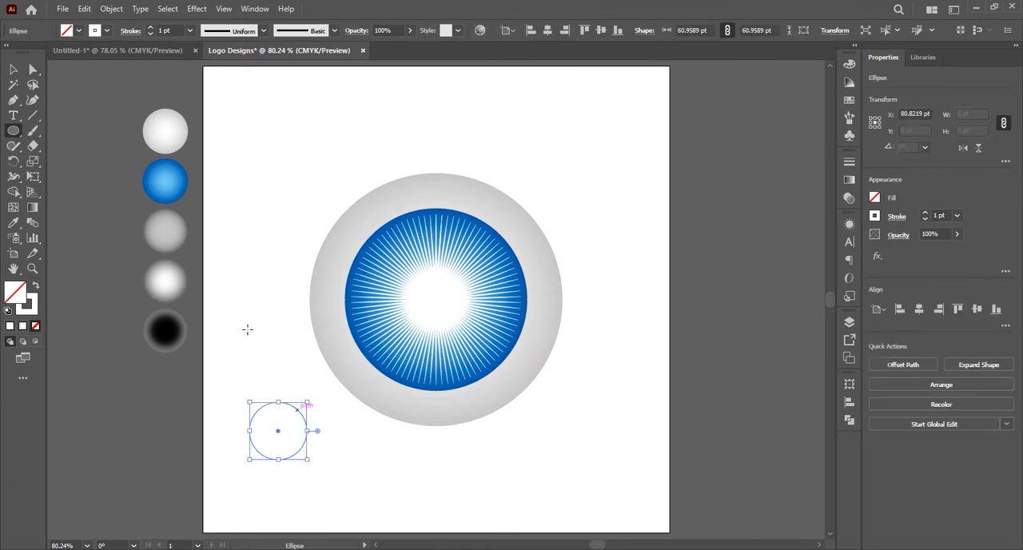
pyautogui.click(13, 222)
pyautogui.click(168, 328)
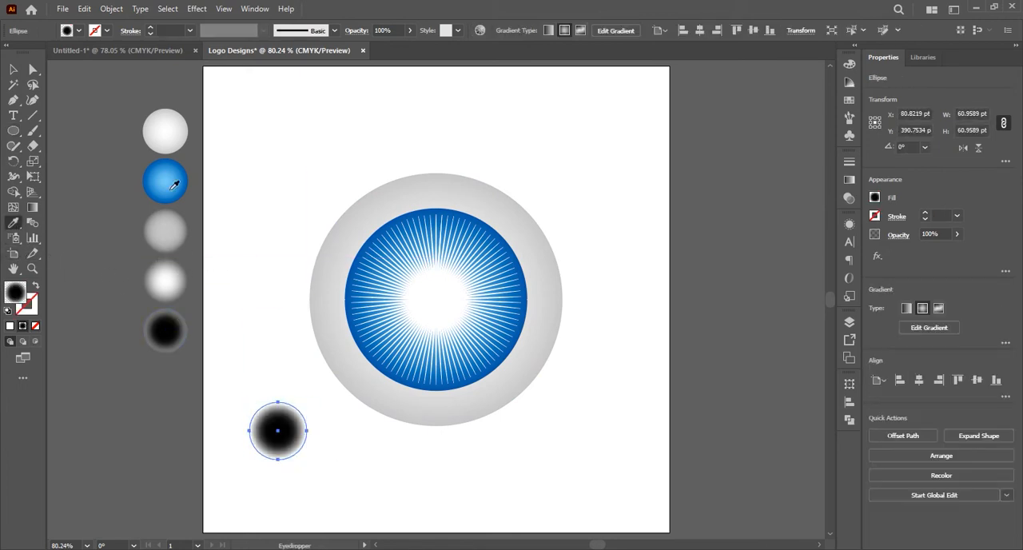
pyautogui.click(13, 70)
pyautogui.click(275, 333)
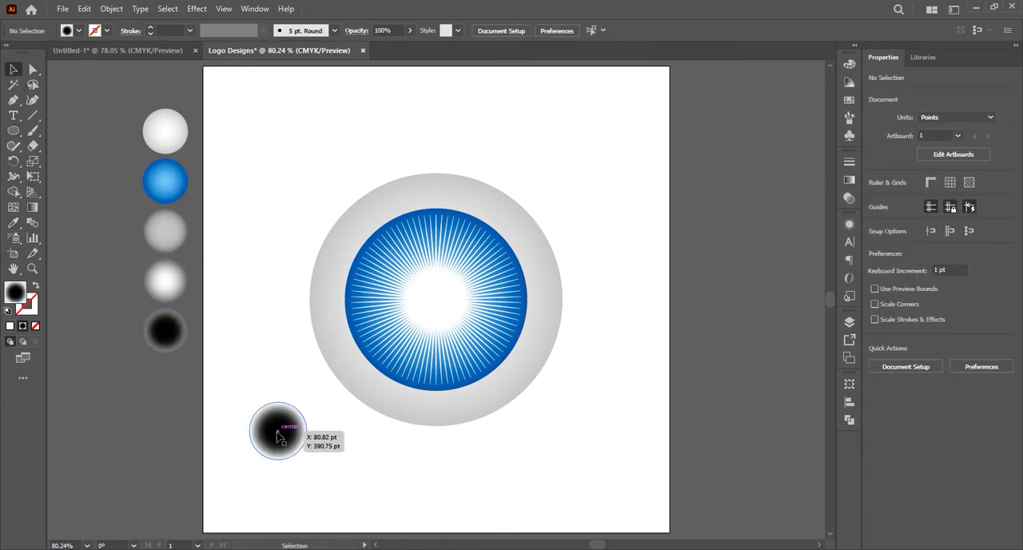
# Move the black gradient circle onto the rays' centre and set its outer gradient stop to 50% opacity
pyautogui.moveTo(283, 428); pyautogui.dragTo(441, 300)
pyautogui.click(849, 180)
pyautogui.moveTo(798, 260); pyautogui.dragTo(802, 261)
pyautogui.click(810, 277)
pyautogui.click(810, 276)
pyautogui.moveTo(748, 292); pyautogui.dragTo(767, 307)
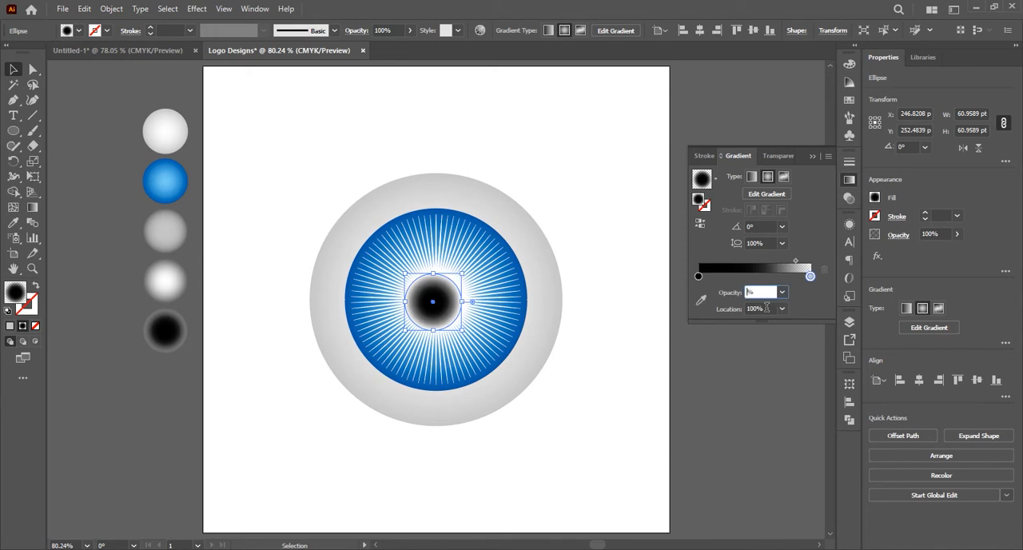
pyautogui.write('50')
pyautogui.press('Return')
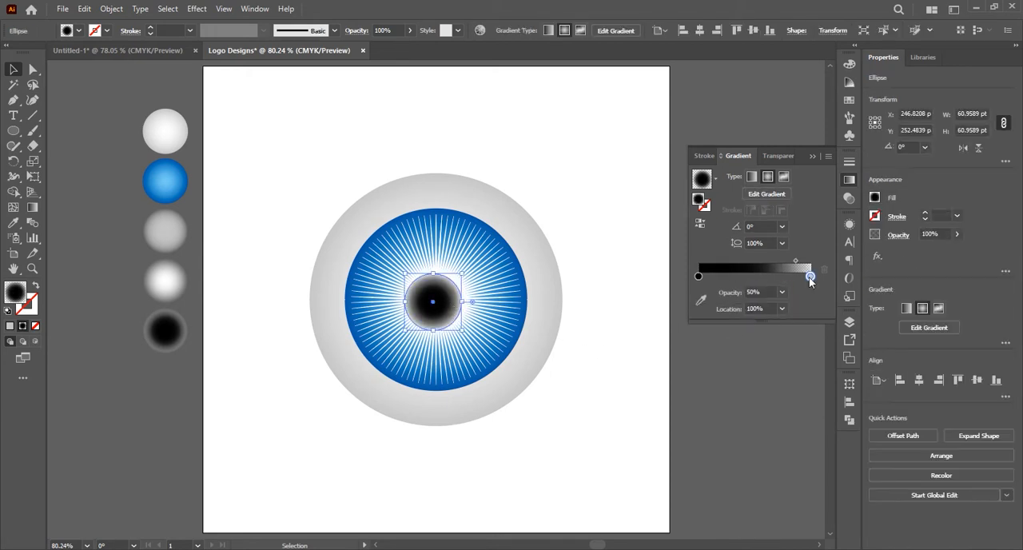
# Make the black circle's outer gradient stop black at 100% opacity and clear the selection
pyautogui.doubleClick(810, 276)
pyautogui.write('10')
pyautogui.press('Return')
pyautogui.click(598, 337)
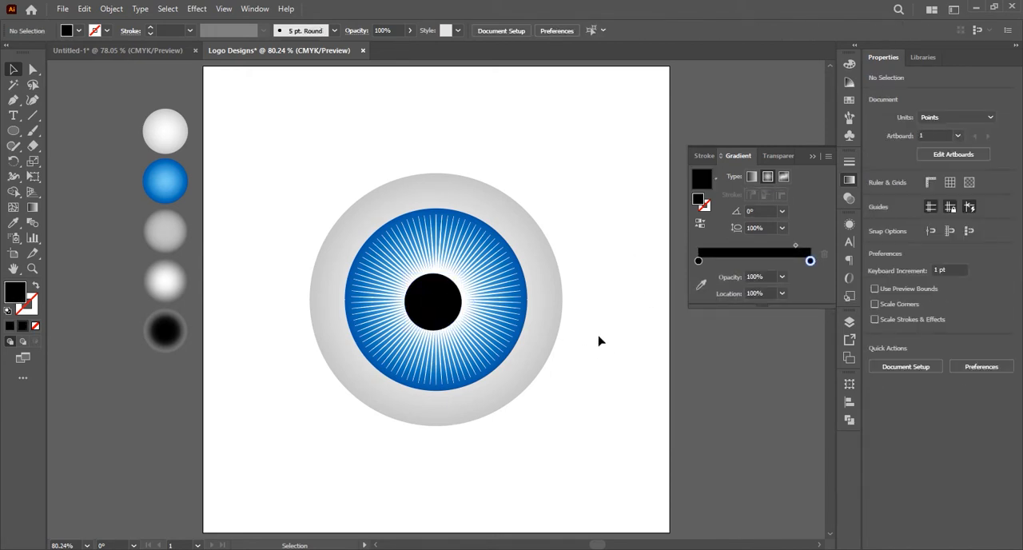
# Align the black circle, rays and outer circles to a common centre both horizontally and vertically
pyautogui.click(441, 304)
pyautogui.keyDown('shift'); pyautogui.click(486, 245); pyautogui.keyUp('shift')
pyautogui.keyDown('shift'); pyautogui.click(519, 231); pyautogui.keyUp('shift')
pyautogui.click(548, 30)
pyautogui.click(602, 32)
pyautogui.click(581, 172)
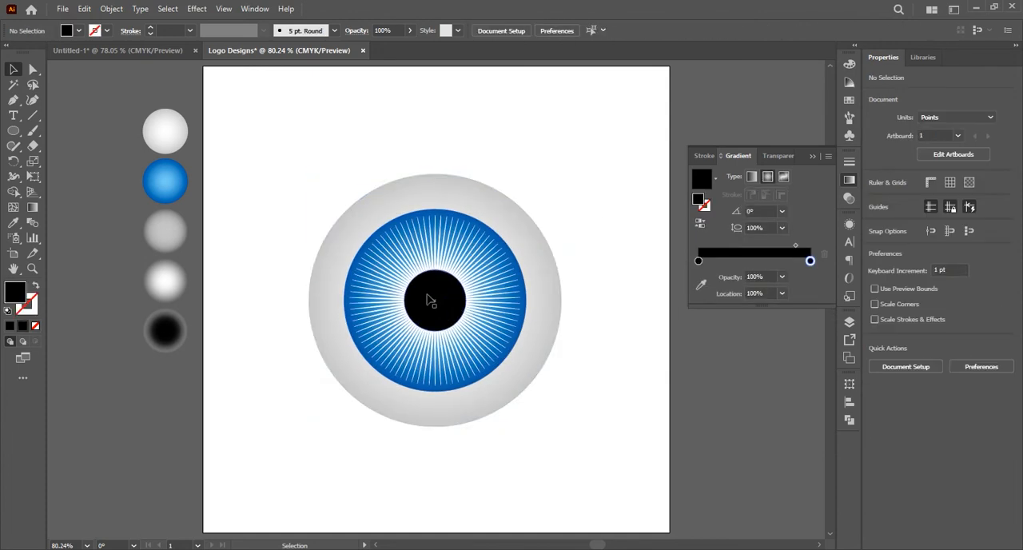
# Scale the black circle about its centre to about 53 pt wide
pyautogui.click(428, 300)
pyautogui.moveTo(466, 270); pyautogui.dragTo(459, 274)
pyautogui.click(587, 336)
# Try an opacity of 80% on the black circle's outer gradient stop
pyautogui.click(435, 299)
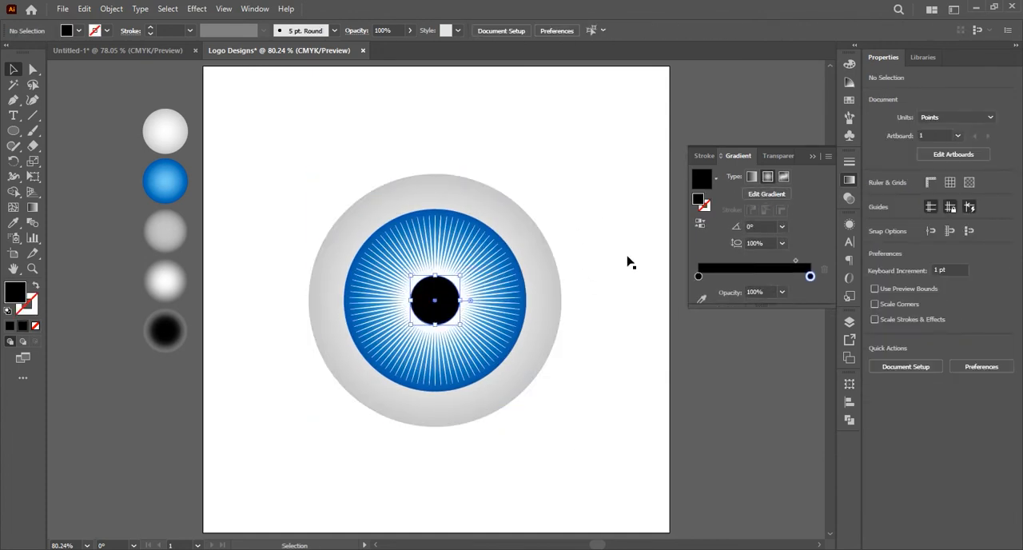
pyautogui.doubleClick(810, 276)
pyautogui.write('9')
pyautogui.press('Return')
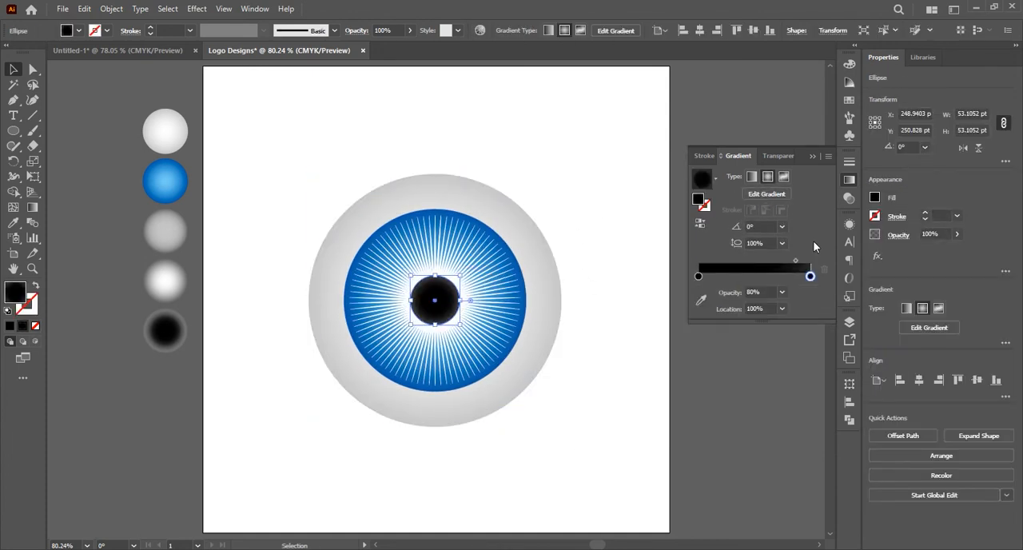
pyautogui.click(584, 292)
# Try the black circle's gradient midpoint at about 68.6% and undo the trial gradient changes
pyautogui.click(435, 300)
pyautogui.moveTo(795, 261); pyautogui.dragTo(772, 262)
pyautogui.click(599, 299)
pyautogui.hotkey('ctrl', 'z')
pyautogui.hotkey('ctrl', 'z')
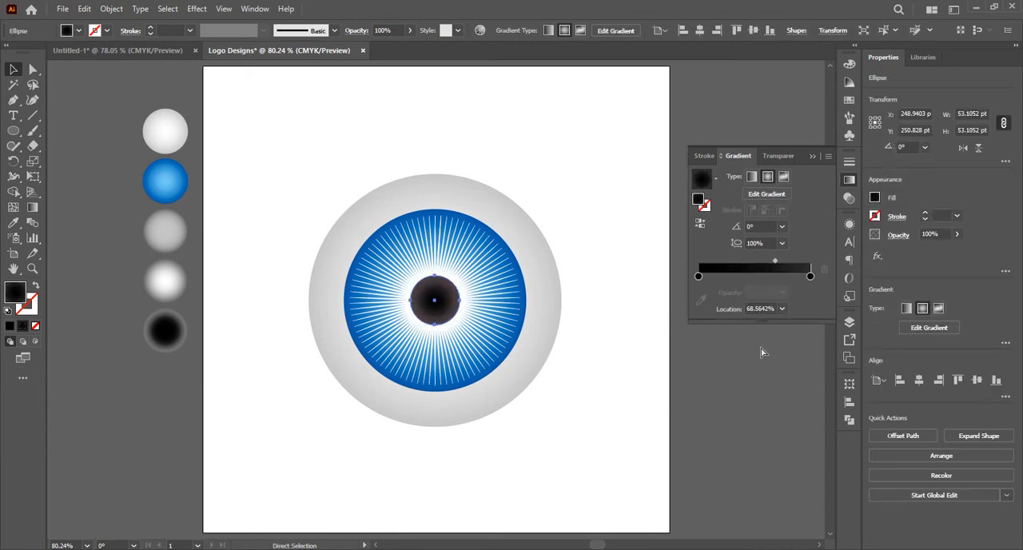
# Recolour the black circle's outer gradient stop to a very dark brown with C 0, M 45, Y 96, K 89
pyautogui.doubleClick(811, 277)
pyautogui.moveTo(769, 371); pyautogui.dragTo(762, 373)
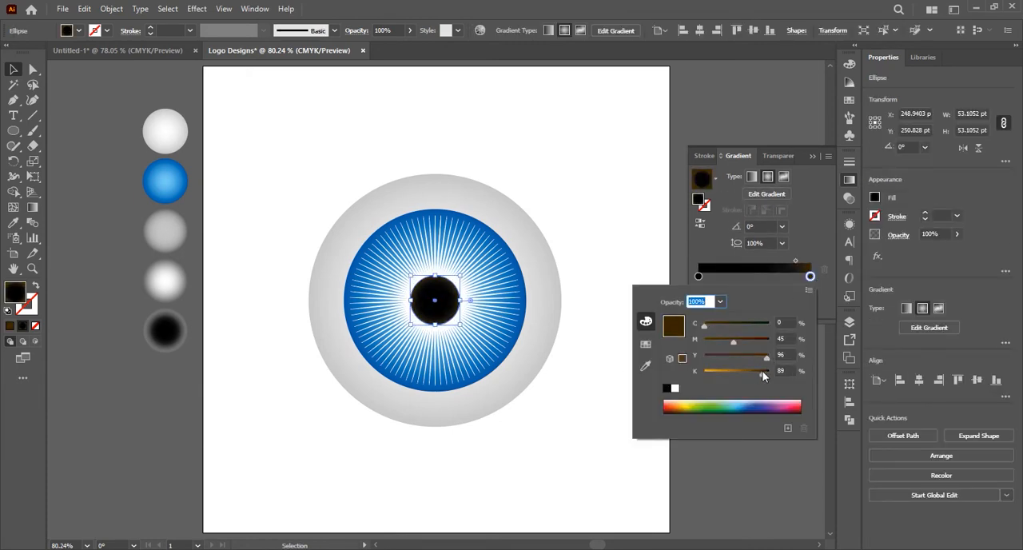
pyautogui.click(609, 450)
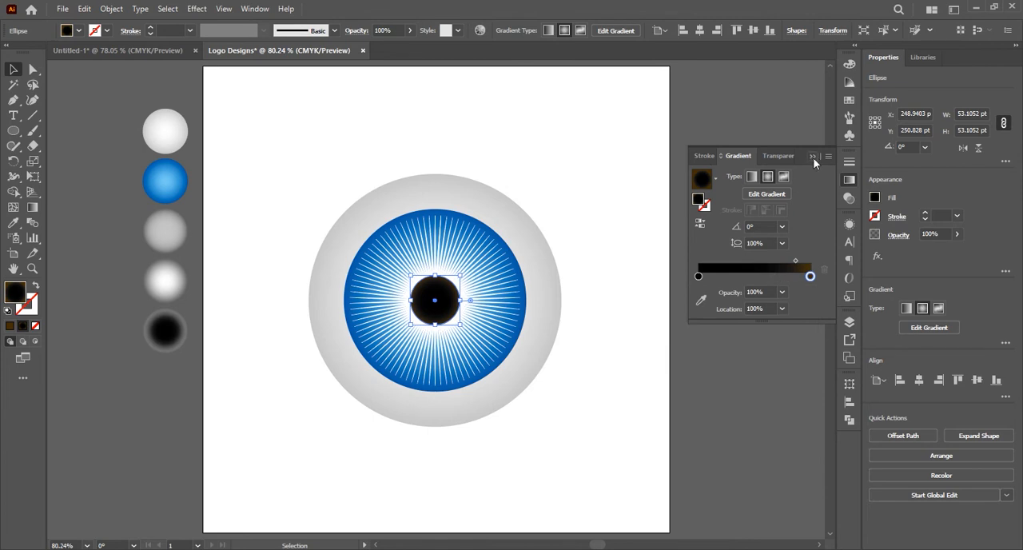
pyautogui.click(614, 444)
# Draw a circle about 162 pt wide in the default white fill and black stroke, and set its opacity to 30%
pyautogui.press('d')
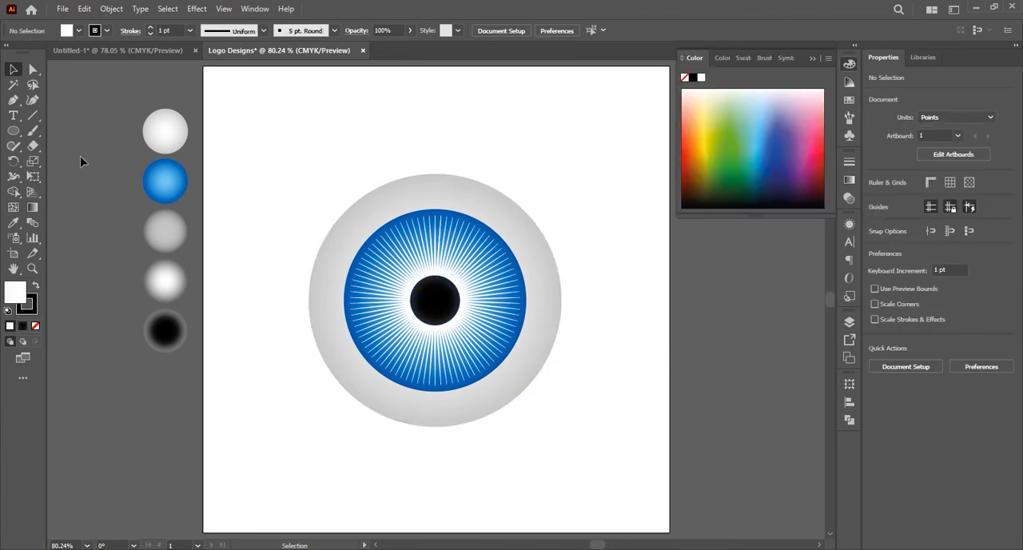
pyautogui.click(15, 132)
pyautogui.moveTo(237, 439); pyautogui.dragTo(313, 450)
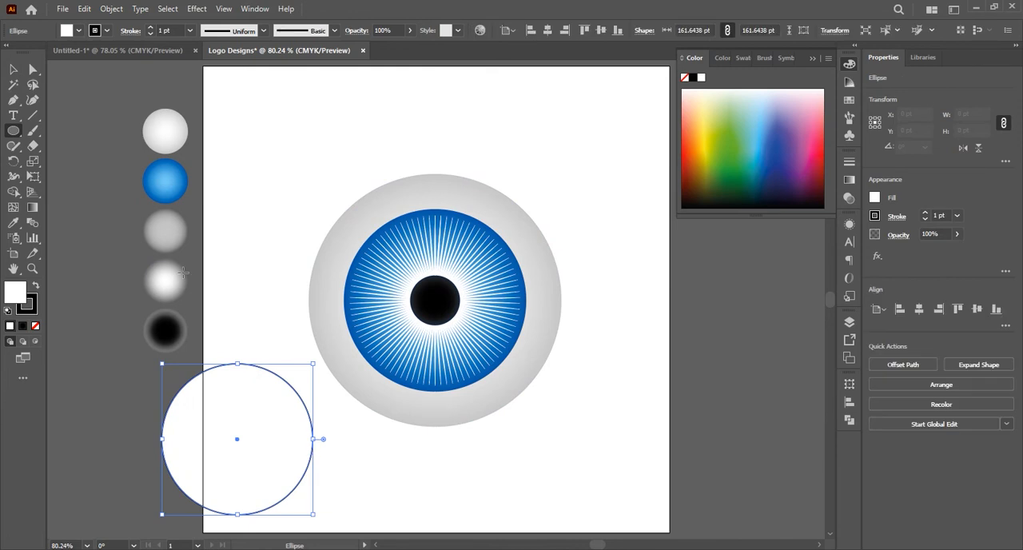
pyautogui.click(13, 224)
pyautogui.click(10, 72)
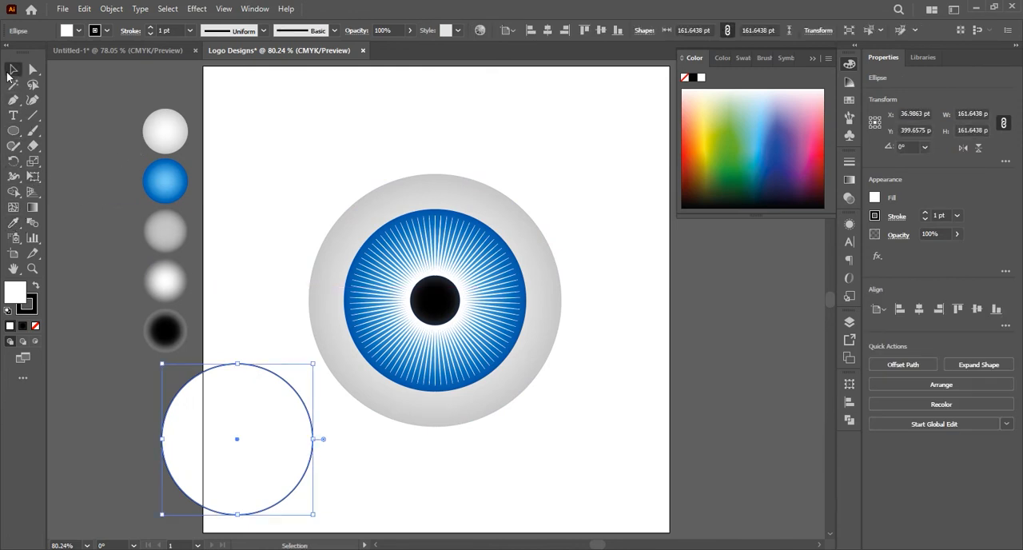
pyautogui.doubleClick(378, 30)
pyautogui.write('3')
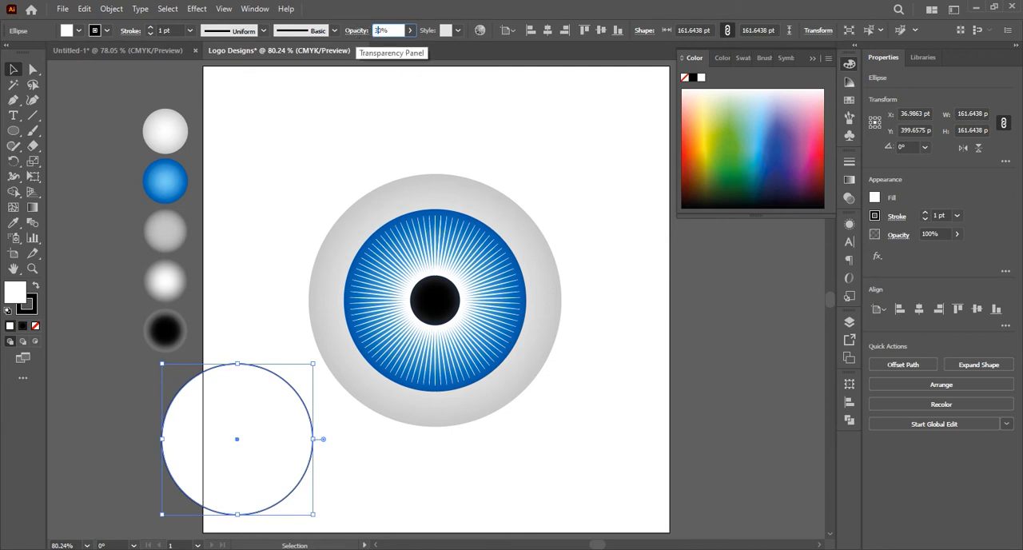
pyautogui.write('0')
pyautogui.click(235, 333)
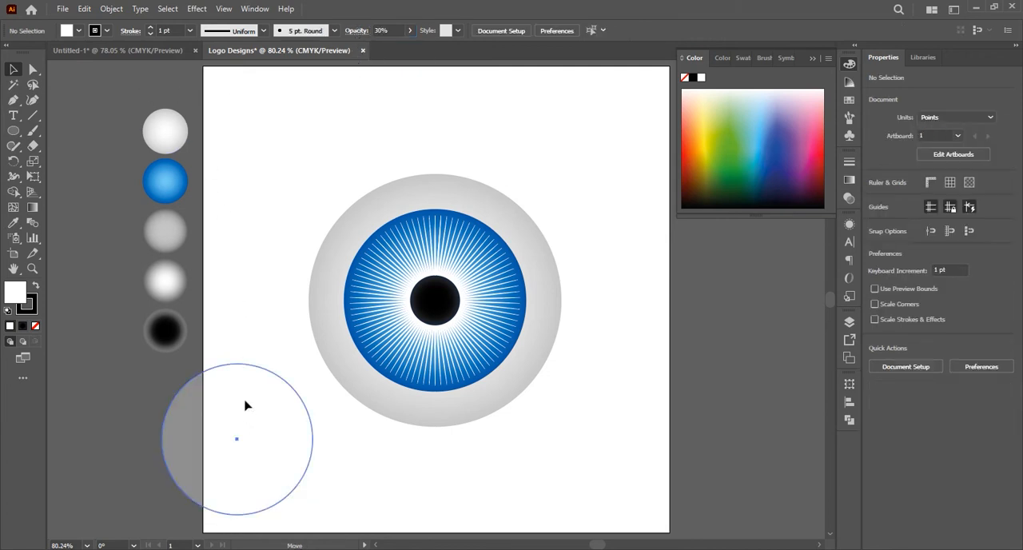
# Remove the translucent circle's stroke, flatten it to about 100 pt high, and place it over the upper iris rotated to 342°
pyautogui.moveTo(247, 404); pyautogui.dragTo(258, 354)
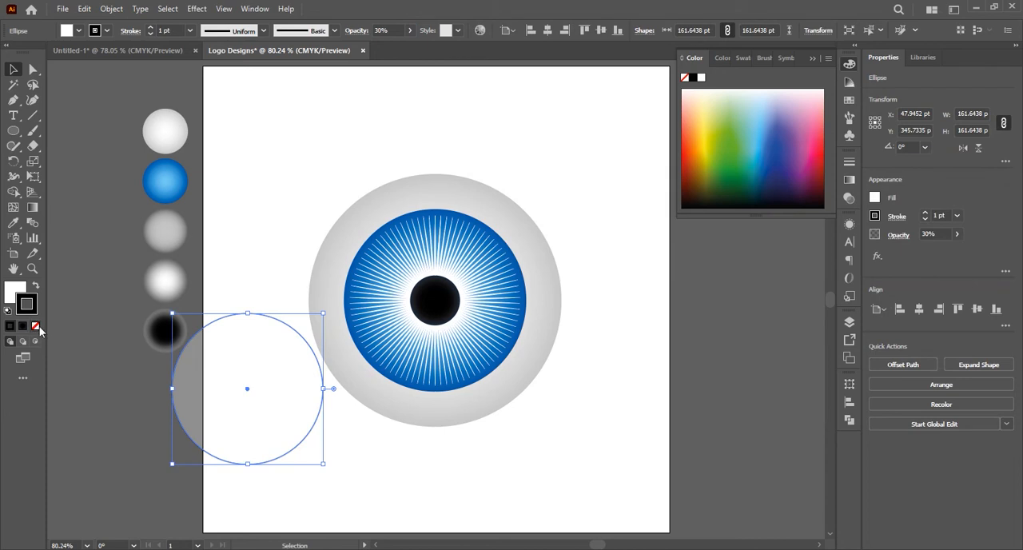
pyautogui.click(36, 326)
pyautogui.moveTo(248, 313); pyautogui.dragTo(250, 370)
pyautogui.moveTo(283, 402); pyautogui.dragTo(485, 215)
pyautogui.moveTo(530, 184); pyautogui.dragTo(540, 210)
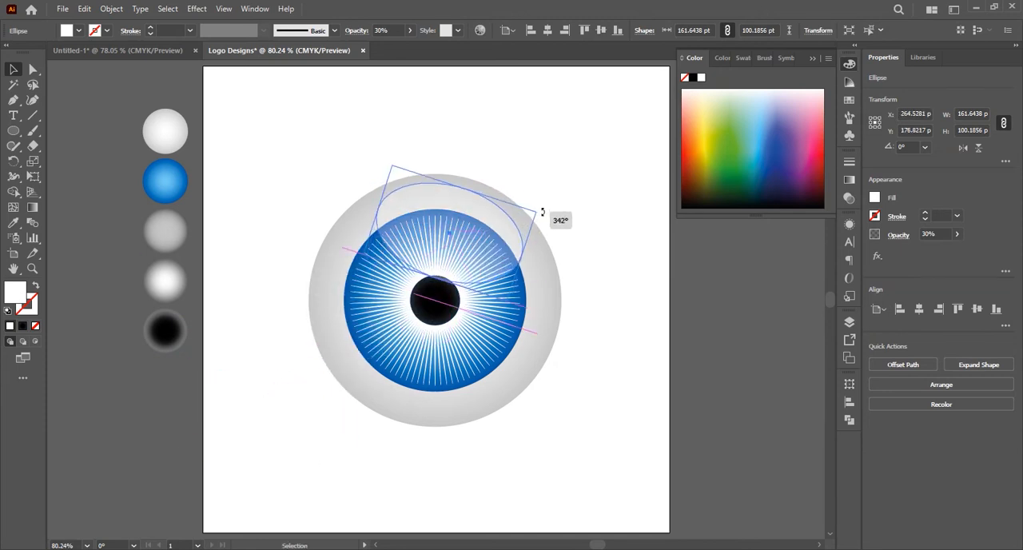
# Scale the rotated highlight ellipse to about 142 x 88 pt and position it over the eye's upper-right area
pyautogui.moveTo(461, 231); pyautogui.dragTo(455, 269)
pyautogui.click(589, 265)
pyautogui.moveTo(496, 240); pyautogui.dragTo(497, 240)
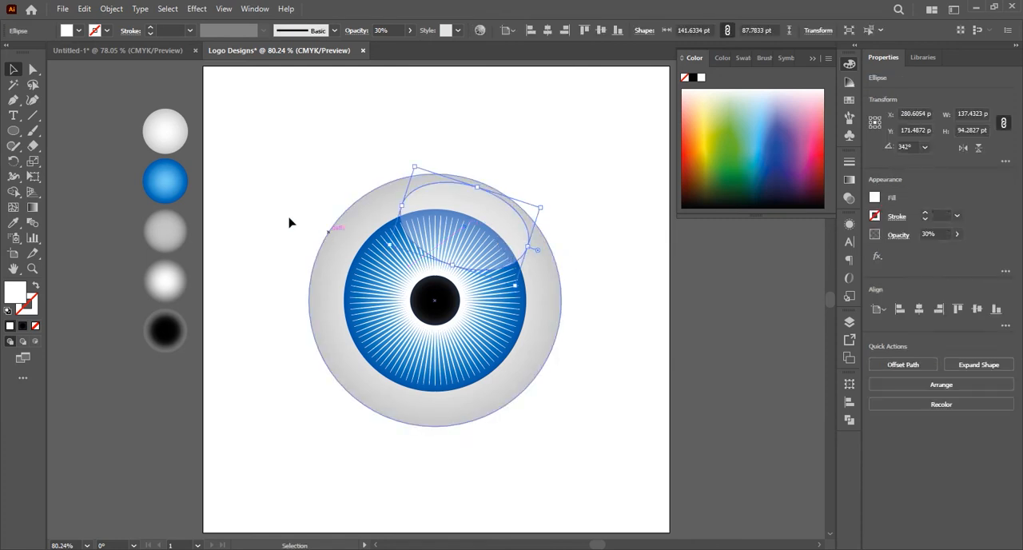
# Draw a circle about 67 pt wide below the eye and copy the highlight's 30% white appearance onto it
pyautogui.click(13, 131)
pyautogui.moveTo(244, 421); pyautogui.dragTo(311, 487)
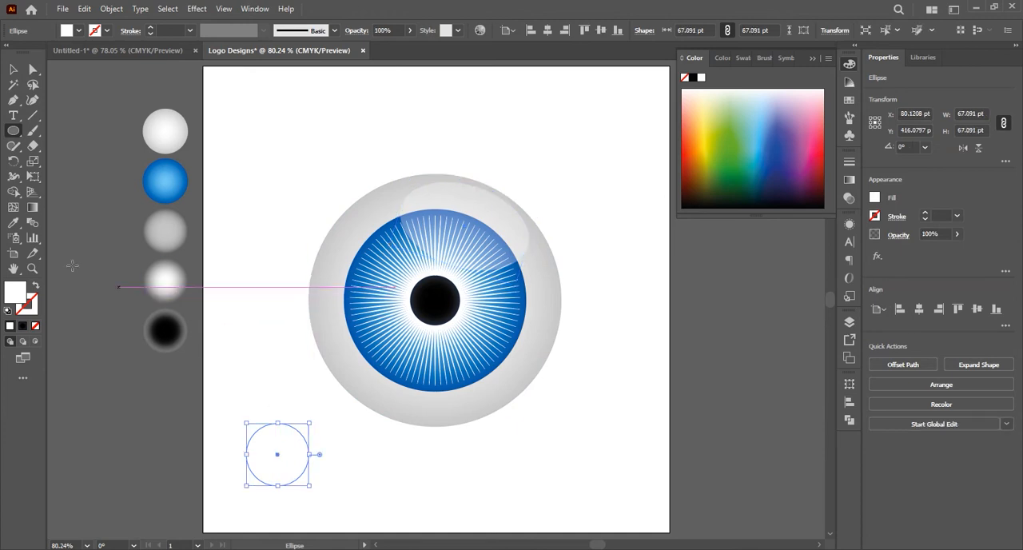
pyautogui.click(14, 226)
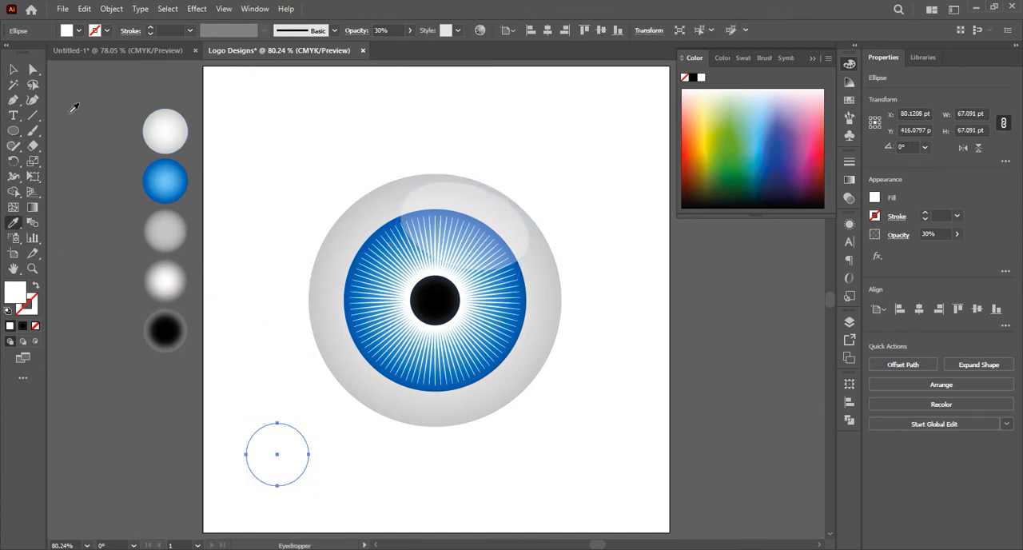
pyautogui.click(14, 69)
# Move the small translucent circle onto the pupil's upper-right edge and scale it to about 46 pt wide
pyautogui.moveTo(277, 464); pyautogui.dragTo(467, 295)
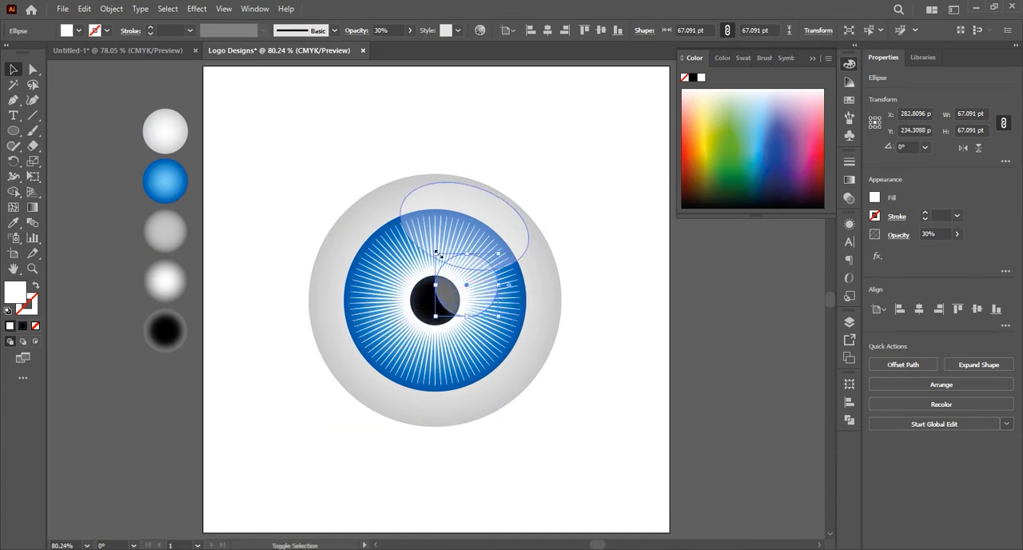
pyautogui.moveTo(440, 254); pyautogui.dragTo(455, 288)
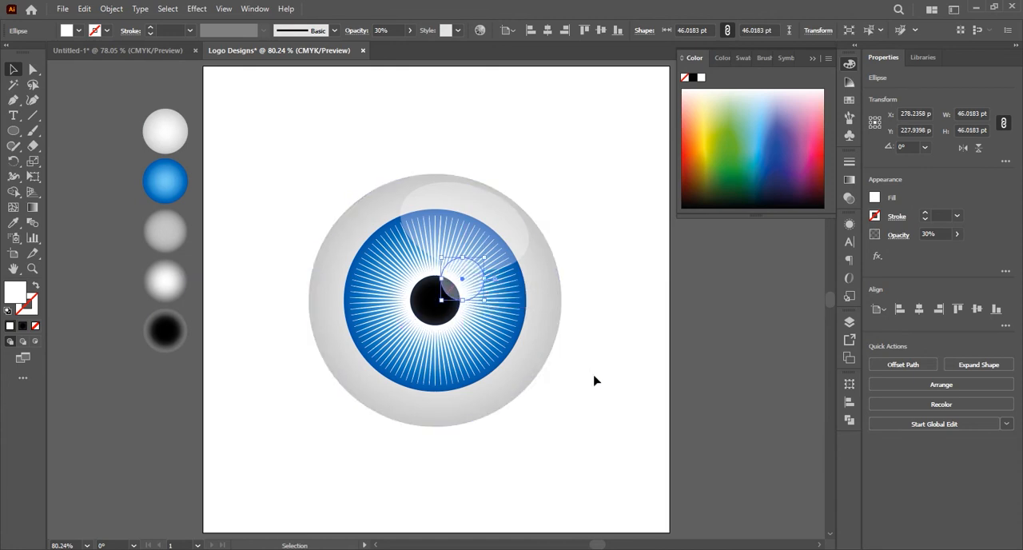
pyautogui.click(600, 388)
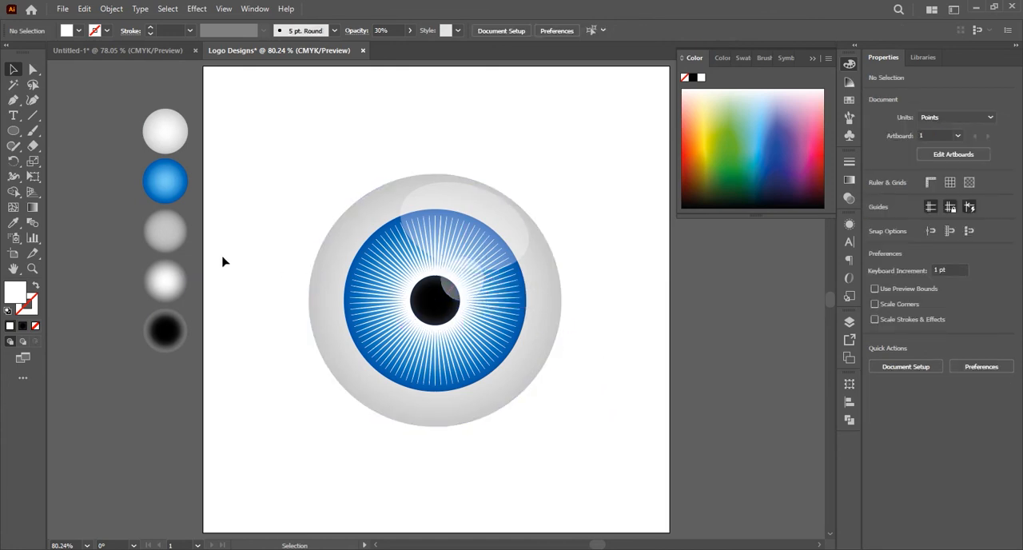
# Duplicate the small highlight into two smaller circles at the pupil's lower left, the outer one about 27 pt wide, both at 50% opacity
pyautogui.moveTo(468, 290); pyautogui.dragTo(429, 354)
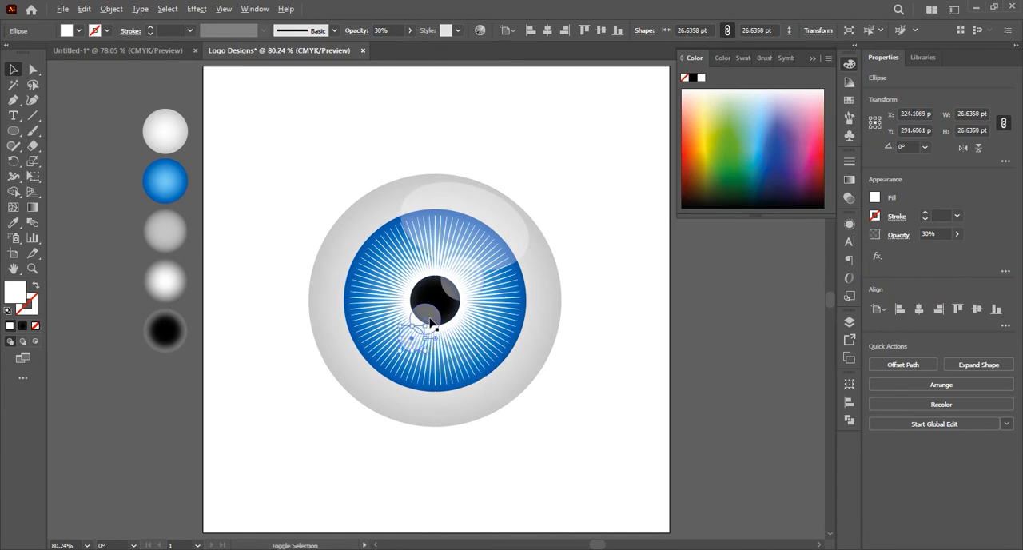
pyautogui.keyDown('shift'); pyautogui.click(430, 323); pyautogui.keyUp('shift')
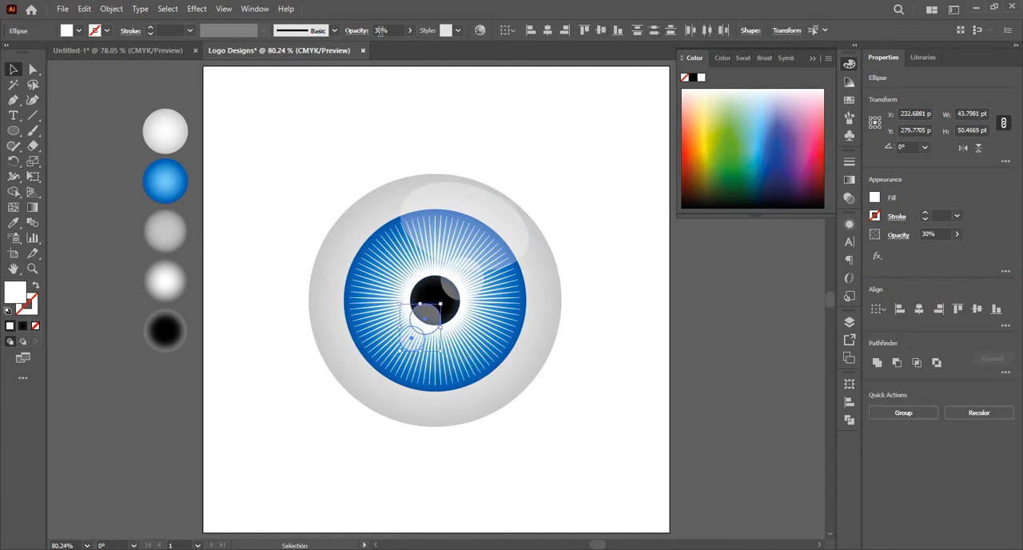
pyautogui.moveTo(381, 30); pyautogui.dragTo(363, 54)
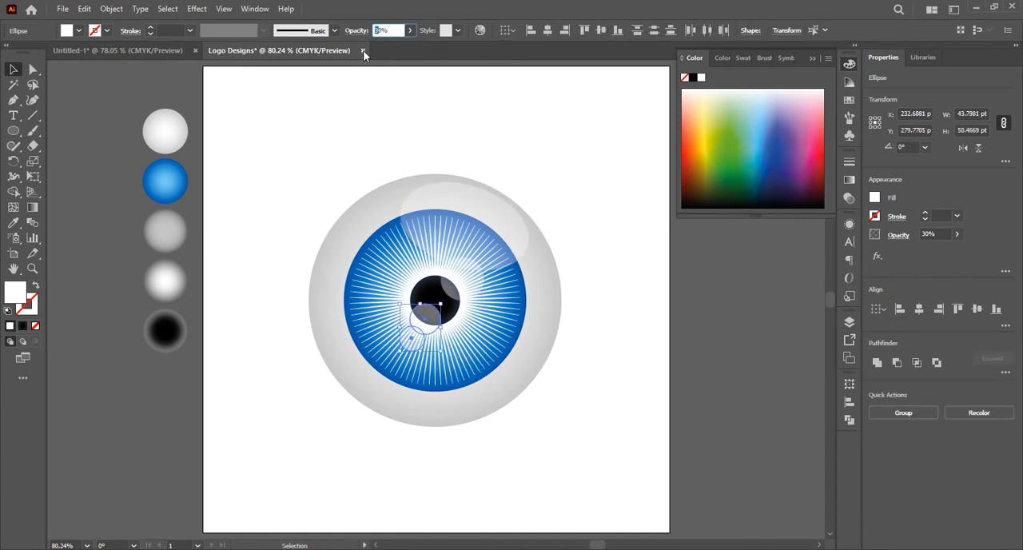
pyautogui.click(274, 276)
# Copy the 27 pt highlight circle further down and left over the iris, and scale the copy smaller
pyautogui.keyDown('alt'); pyautogui.moveTo(412, 347); pyautogui.dragTo(400, 366); pyautogui.keyUp('alt')
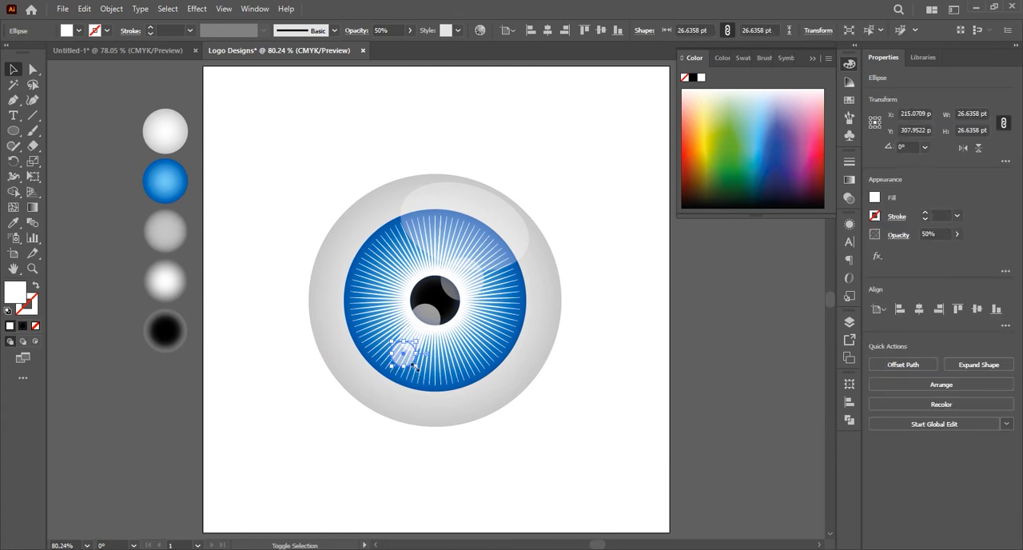
pyautogui.moveTo(415, 365); pyautogui.dragTo(402, 354)
pyautogui.click(323, 412)
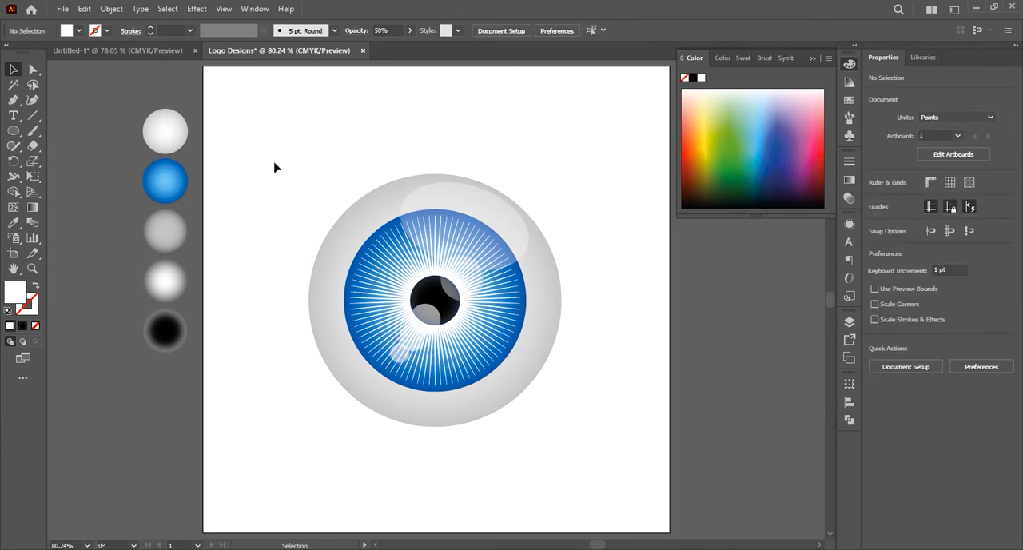
# Group all the circles, rays and highlights of the eye
pyautogui.moveTo(274, 167); pyautogui.dragTo(537, 448)
pyautogui.rightClick(492, 319)
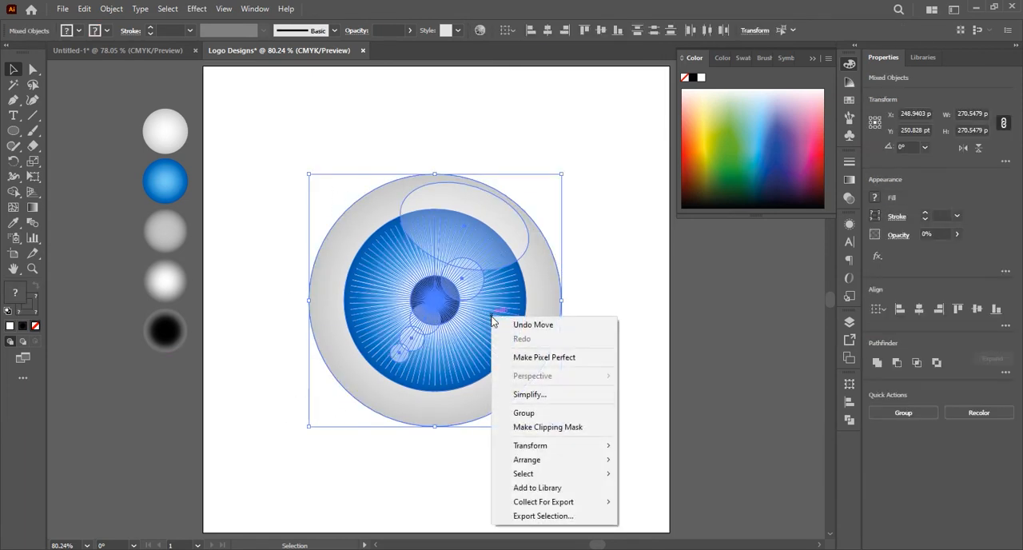
pyautogui.click(541, 414)
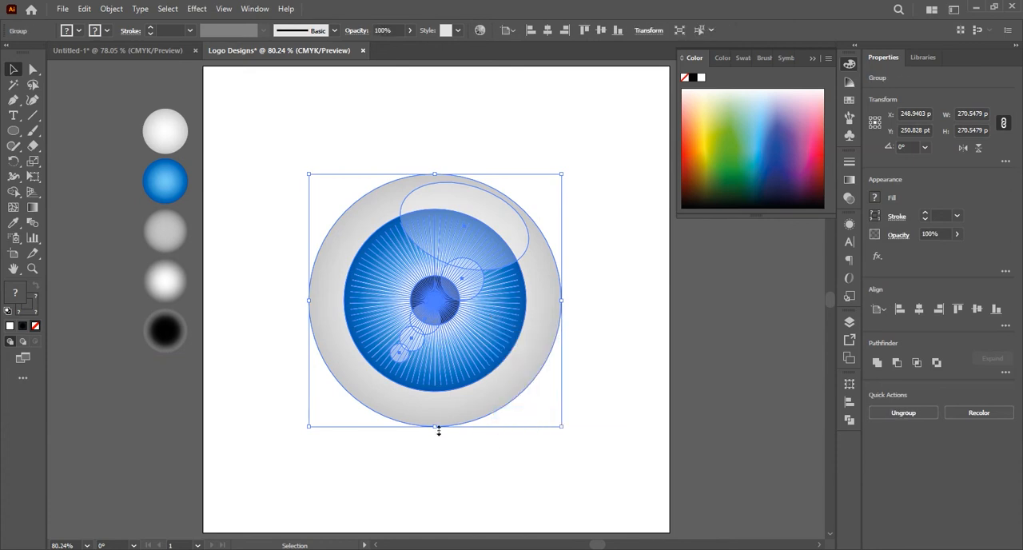
# Flatten the grouped eye to about 186 pt high and move it slightly down and right on the artboard
pyautogui.moveTo(438, 431); pyautogui.dragTo(445, 347)
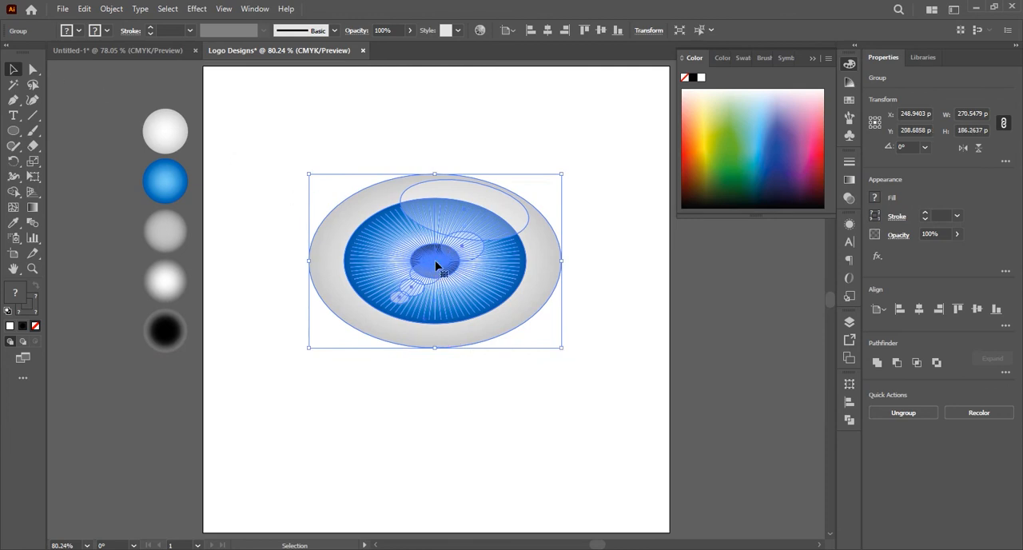
pyautogui.moveTo(436, 265)
pyautogui.mouseDown()
pyautogui.moveTo(439, 286)
pyautogui.moveTo(441, 278)
pyautogui.mouseUp()
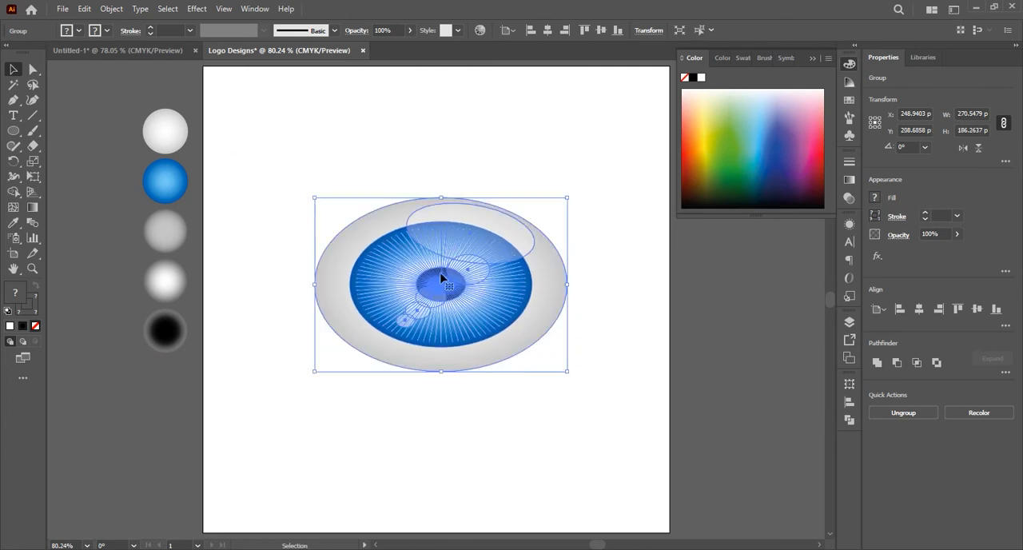
pyautogui.click(447, 184)
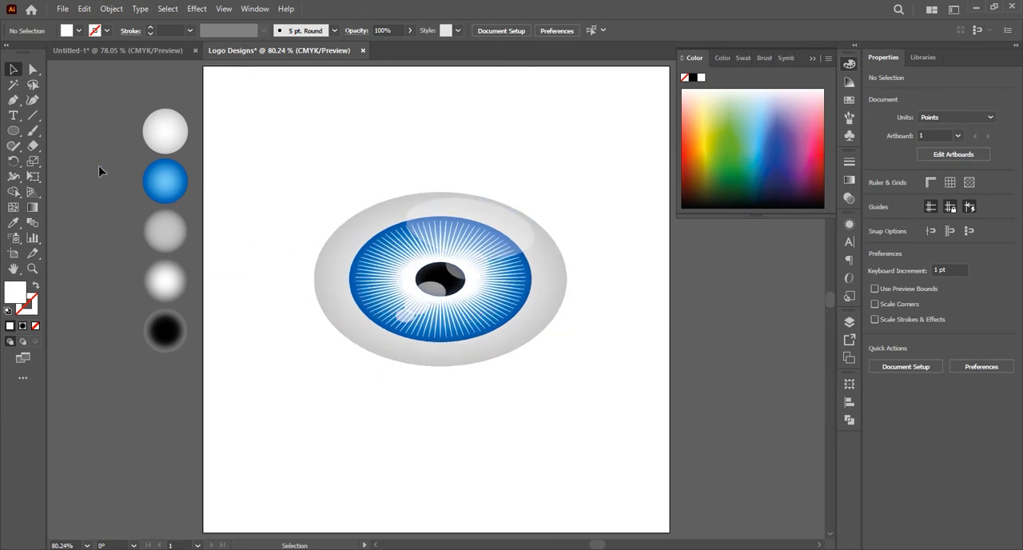
# Draw a circle about 179 pt wide below the eye and fill it with the black fading gradient sampled from the bottom swatch circle
pyautogui.click(13, 134)
pyautogui.moveTo(337, 414); pyautogui.dragTo(420, 442)
pyautogui.press('i')
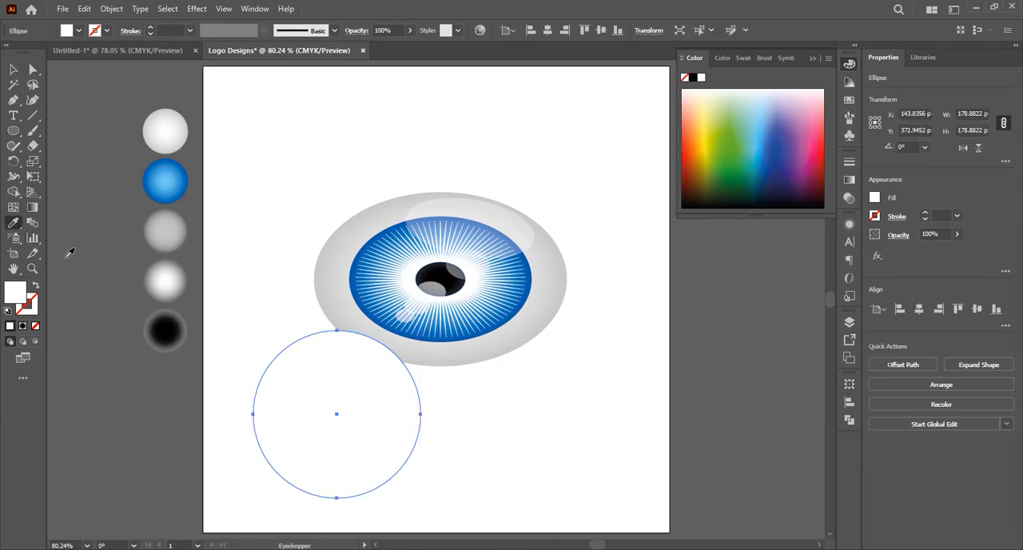
pyautogui.click(182, 344)
pyautogui.click(14, 71)
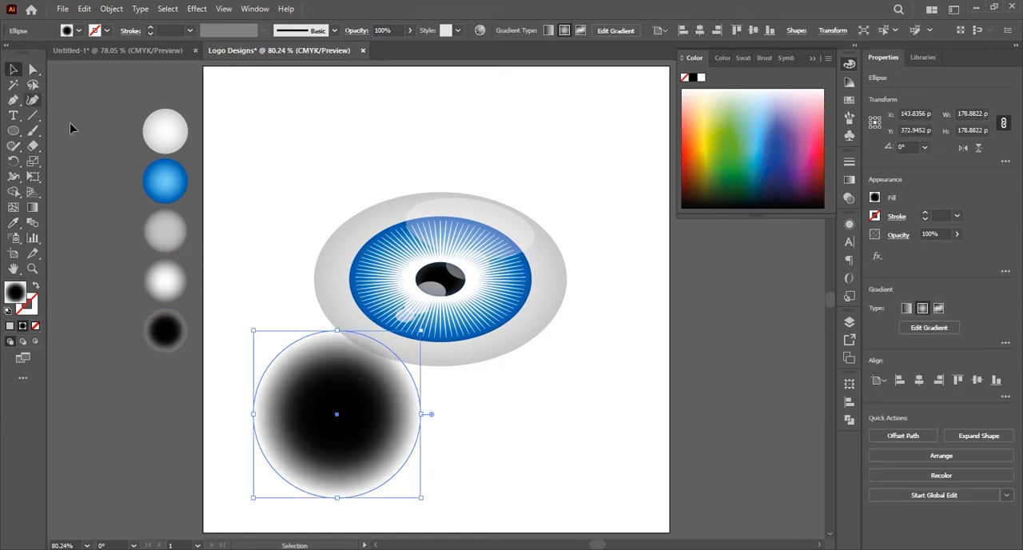
# Set the shadow circle's gradient midpoint to 13% and flatten it into an ellipse about 53 pt high
pyautogui.click(249, 265)
pyautogui.click(344, 400)
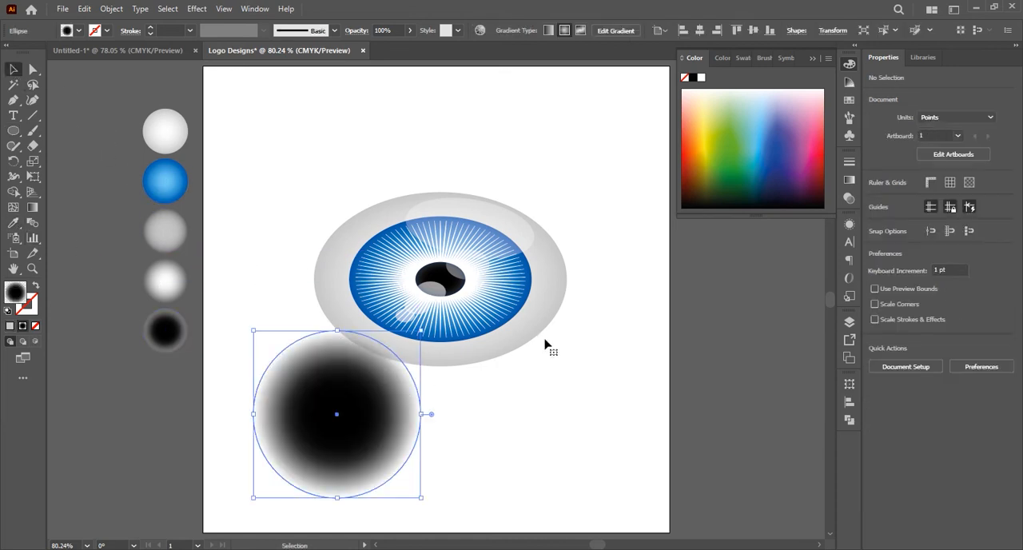
pyautogui.click(851, 181)
pyautogui.moveTo(792, 265); pyautogui.dragTo(643, 268)
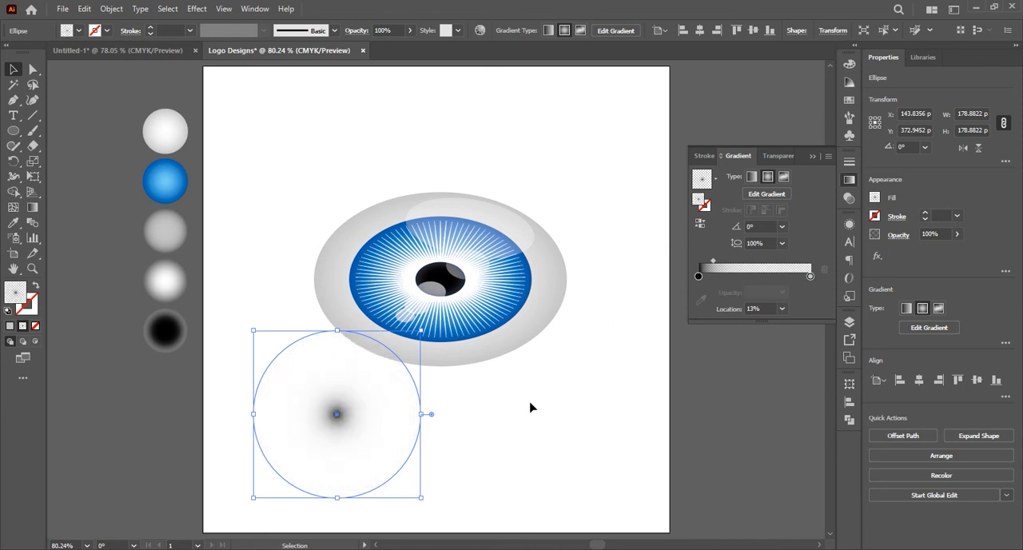
pyautogui.click(427, 431)
pyautogui.click(351, 416)
pyautogui.moveTo(337, 329); pyautogui.dragTo(338, 448)
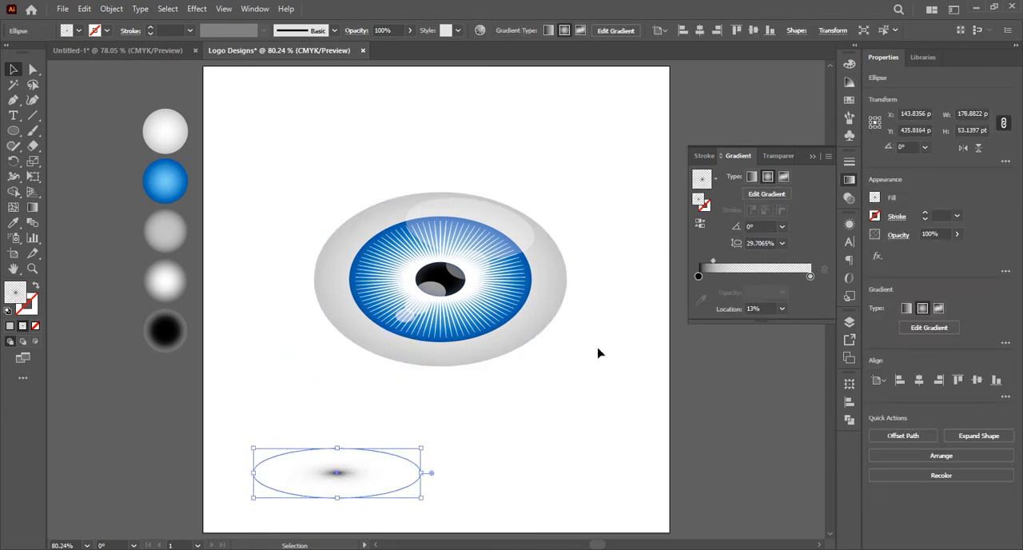
# Shift the shadow's gradient midpoint to about 23% and move the ellipse directly beneath the eye
pyautogui.moveTo(712, 265); pyautogui.dragTo(728, 267)
pyautogui.moveTo(368, 464); pyautogui.dragTo(459, 389)
pyautogui.click(592, 420)
pyautogui.click(445, 393)
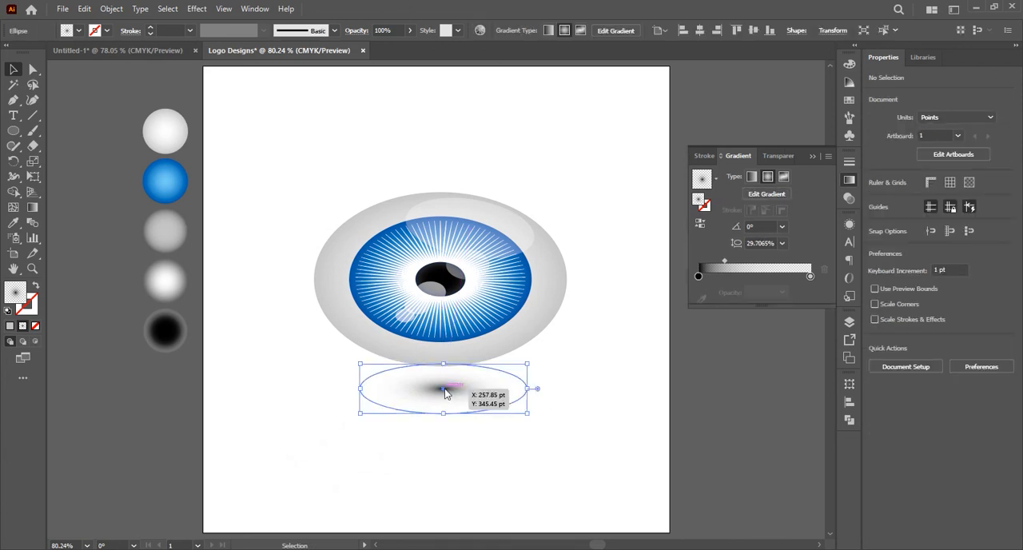
# Send the shadow ellipse behind the eye and nudge it slightly upward
pyautogui.rightClick(445, 390)
pyautogui.moveTo(523, 326)
pyautogui.click(606, 365)
pyautogui.click(551, 400)
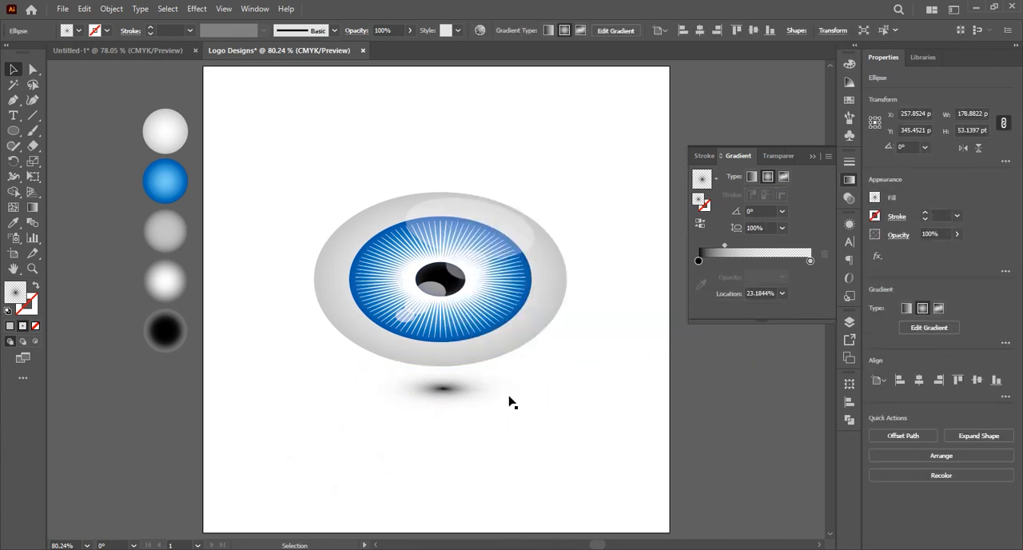
pyautogui.moveTo(450, 395); pyautogui.dragTo(456, 392)
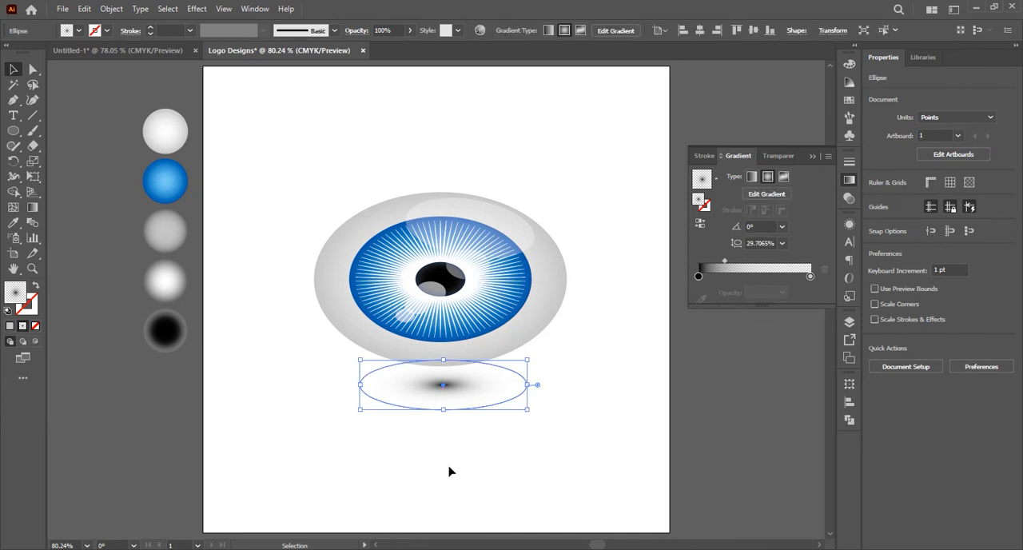
# Align the eye group and its shadow to a common horizontal centre
pyautogui.moveTo(297, 247); pyautogui.dragTo(486, 425)
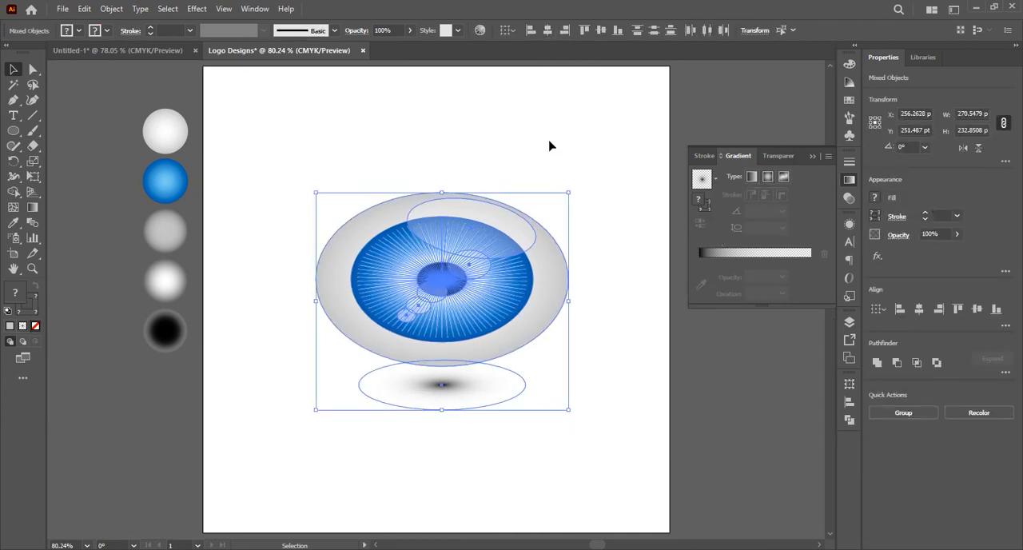
pyautogui.click(580, 343)
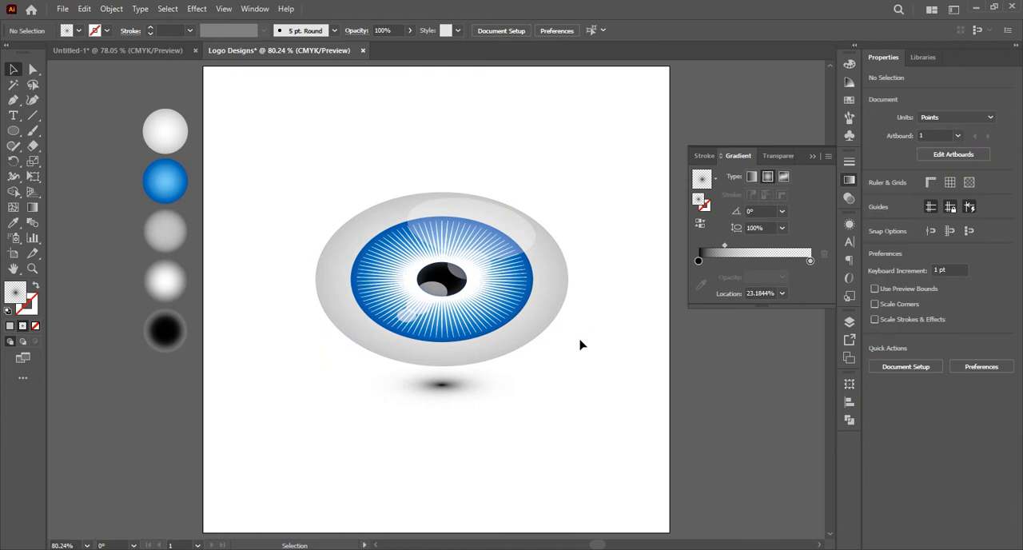
pyautogui.click(812, 156)
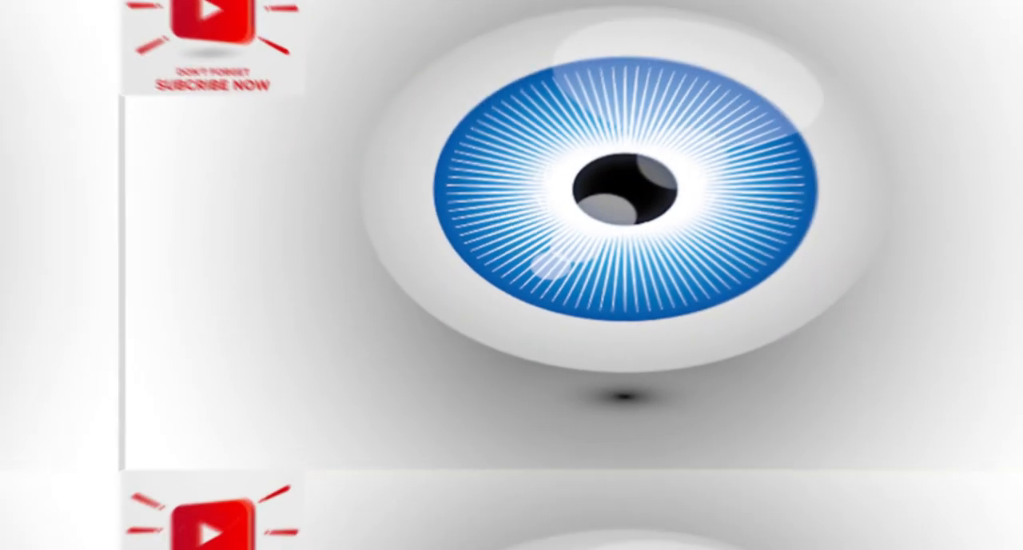